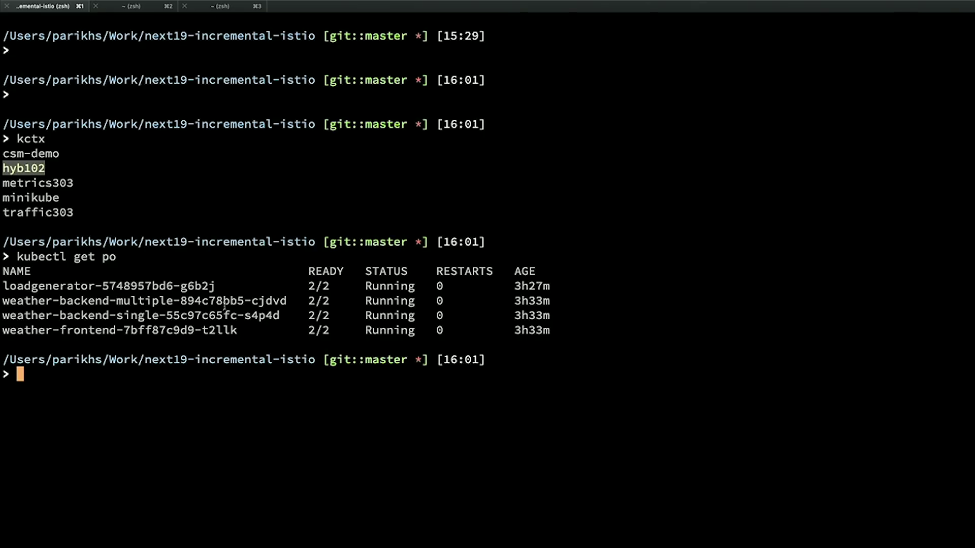
# - Move from the terminal to the desktop showing the Stackdriver Trace overview
pyautogui.hotkey('ctrl', 'Right')
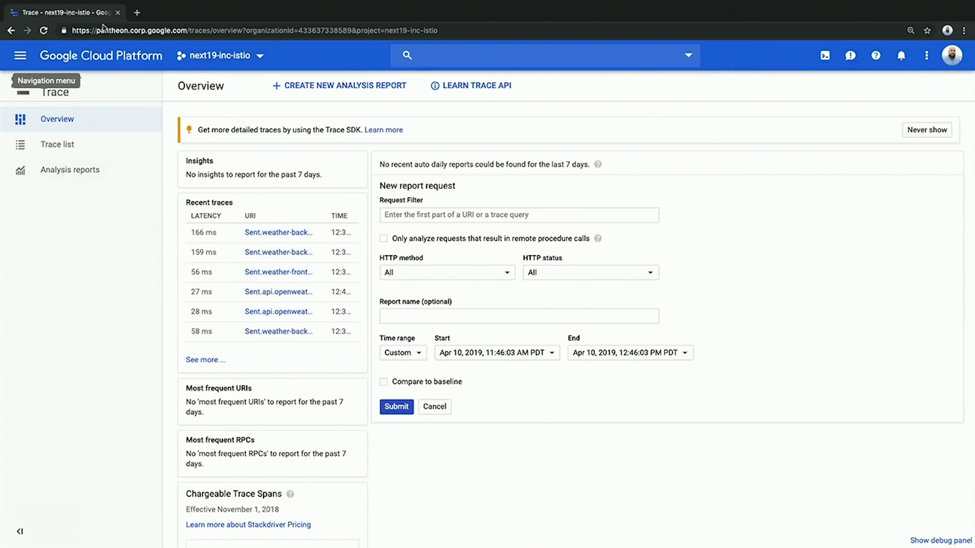
# - Reload the Trace Overview page so recent traces are current
pyautogui.click(44, 31)
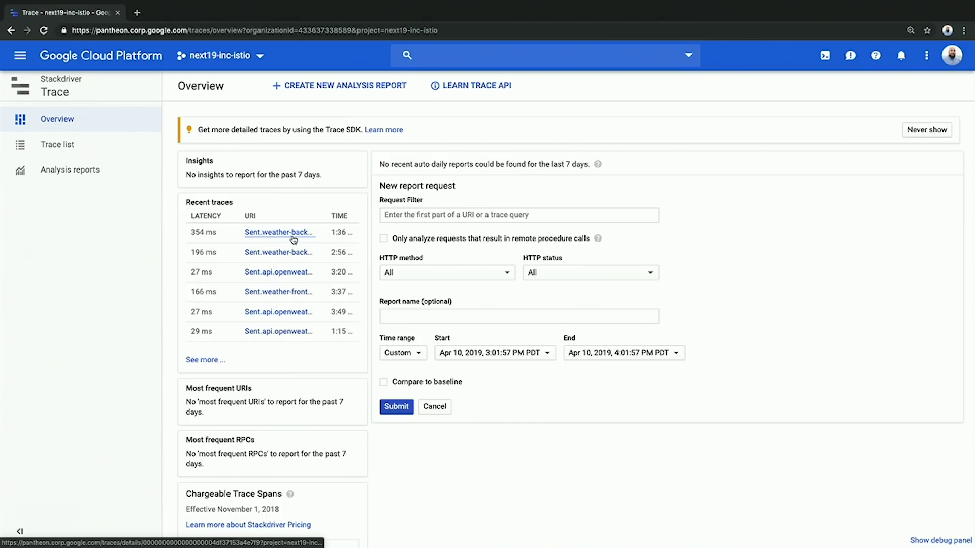
# - Open the Trace list, zoom the latency chart to 150–350 ms, and open the 301 ms trace
pyautogui.click(123, 151)
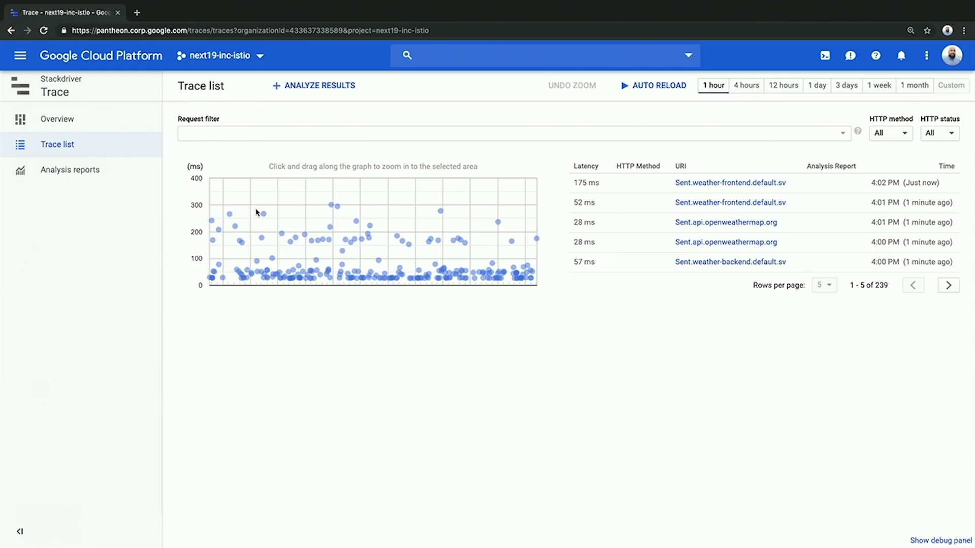
pyautogui.moveTo(307, 193); pyautogui.dragTo(357, 236)
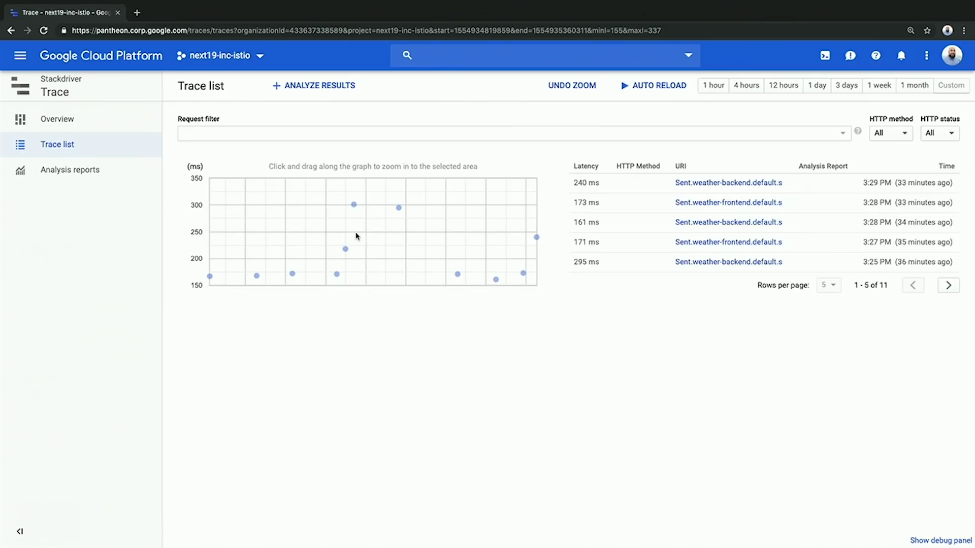
pyautogui.moveTo(354, 206)
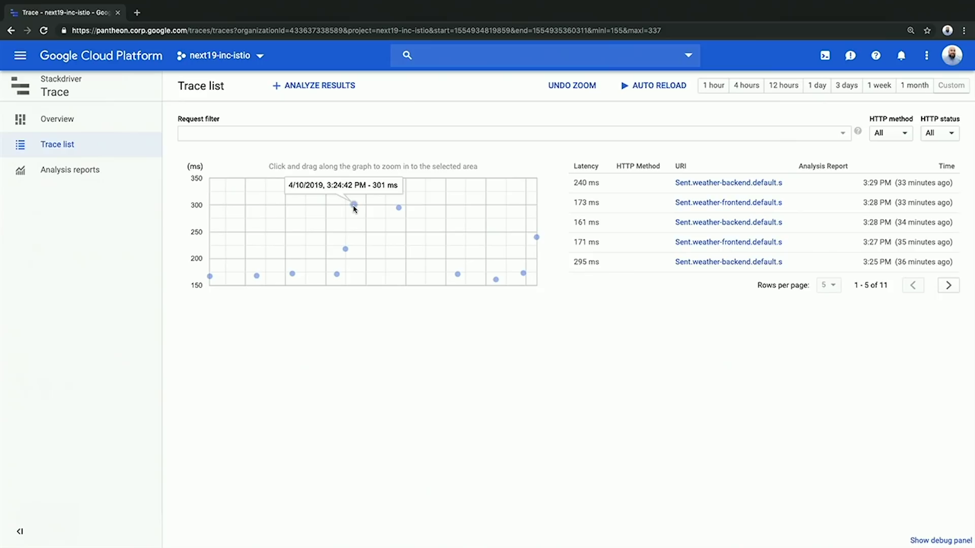
pyautogui.click(354, 206)
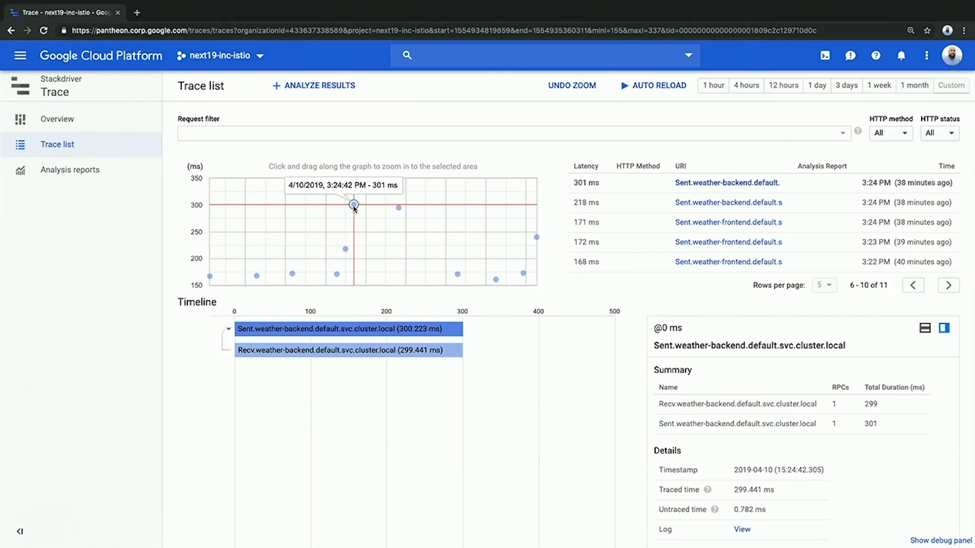
# - Scroll the trace's label table down to the source_workload_name label and highlight it
pyautogui.scroll(-1, 576, 287)
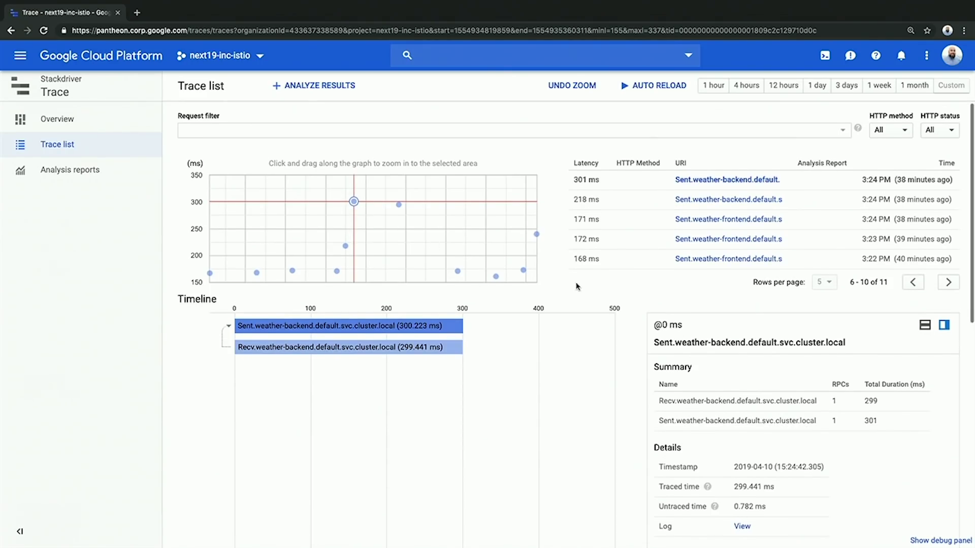
pyautogui.scroll(-1, 577, 287)
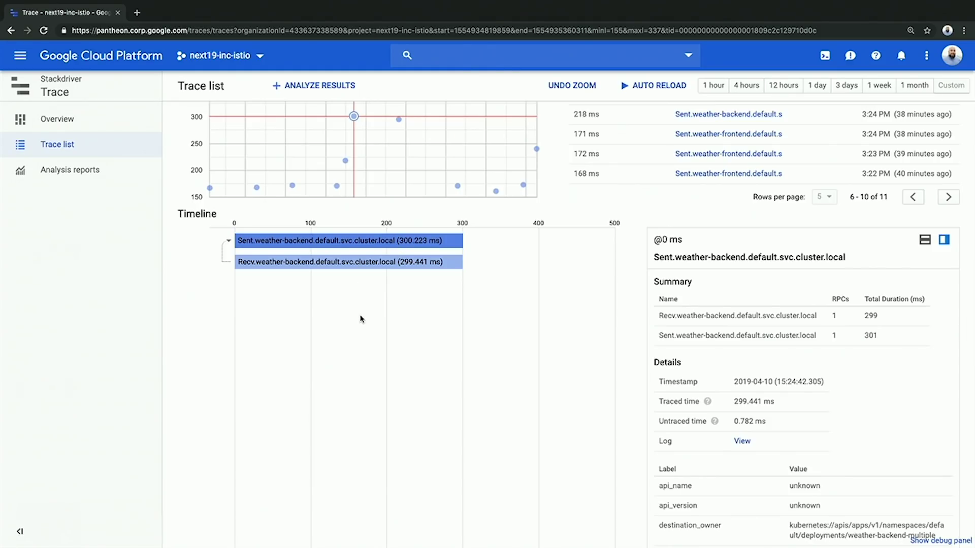
pyautogui.scroll(-2, 347, 298)
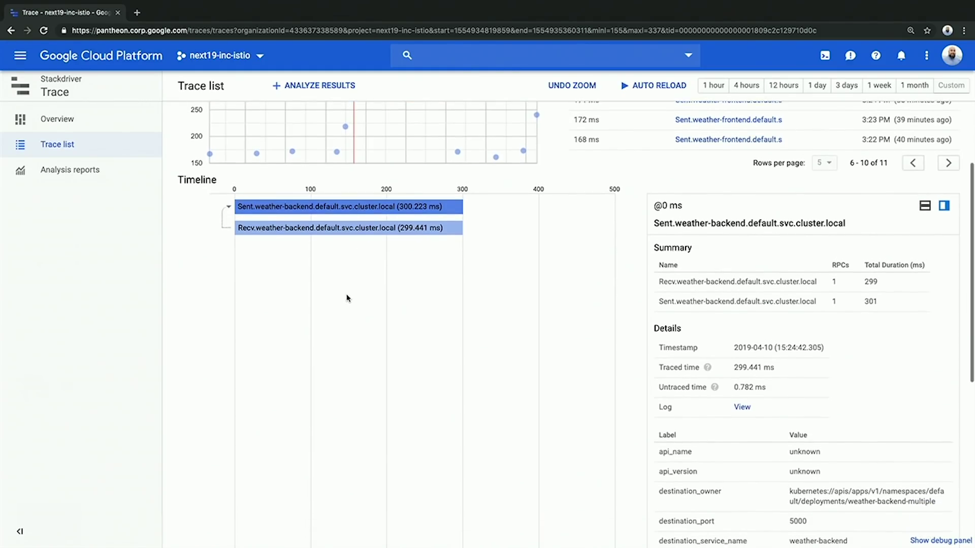
pyautogui.scroll(-2, 664, 322)
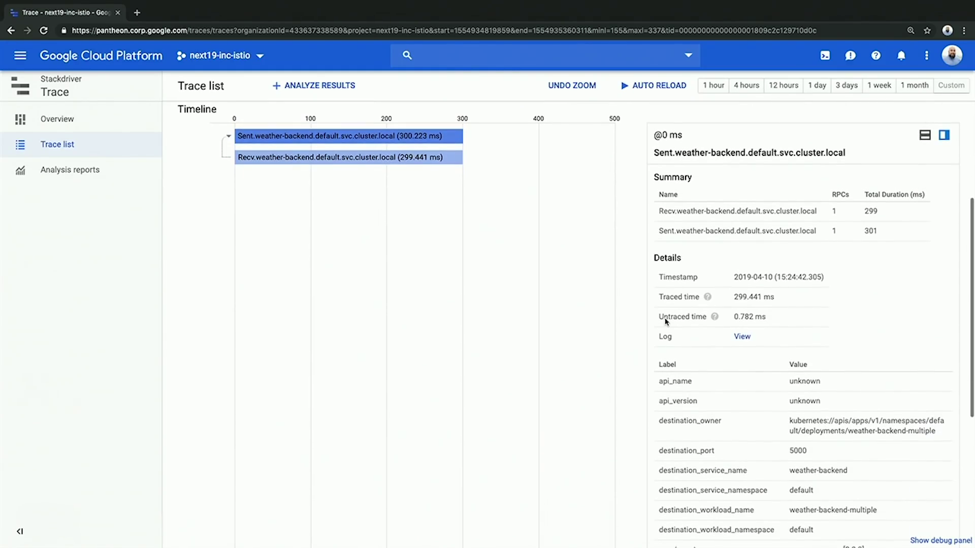
pyautogui.scroll(-1, 665, 322)
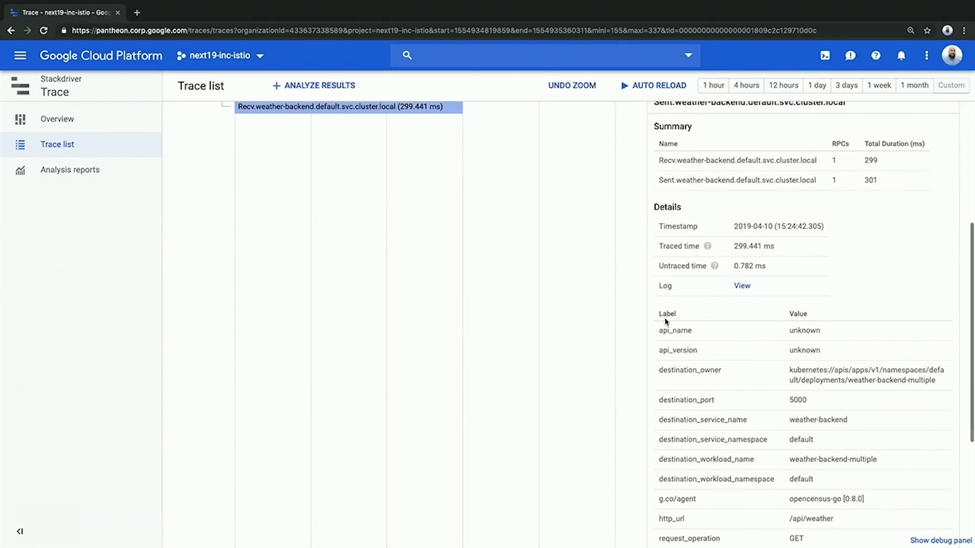
pyautogui.scroll(-4, 665, 322)
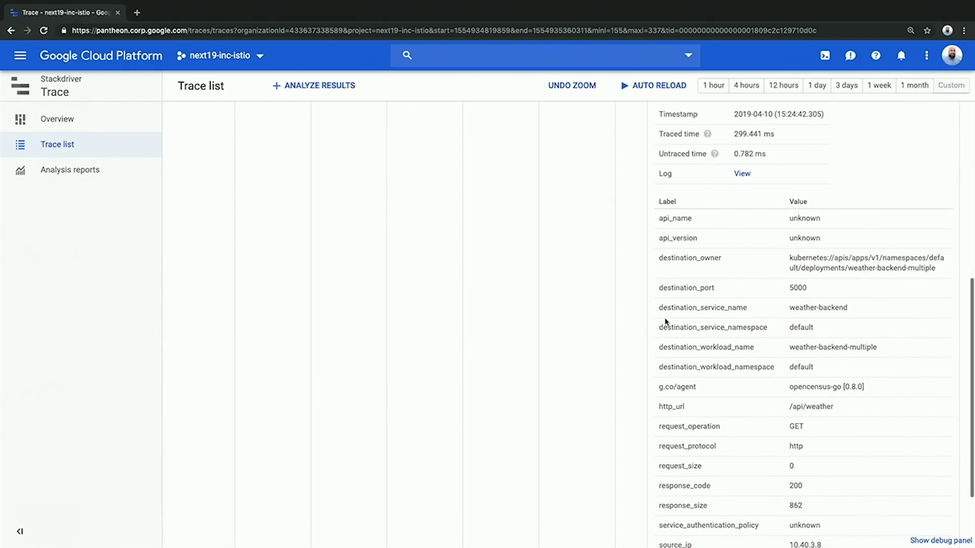
pyautogui.scroll(-1, 666, 322)
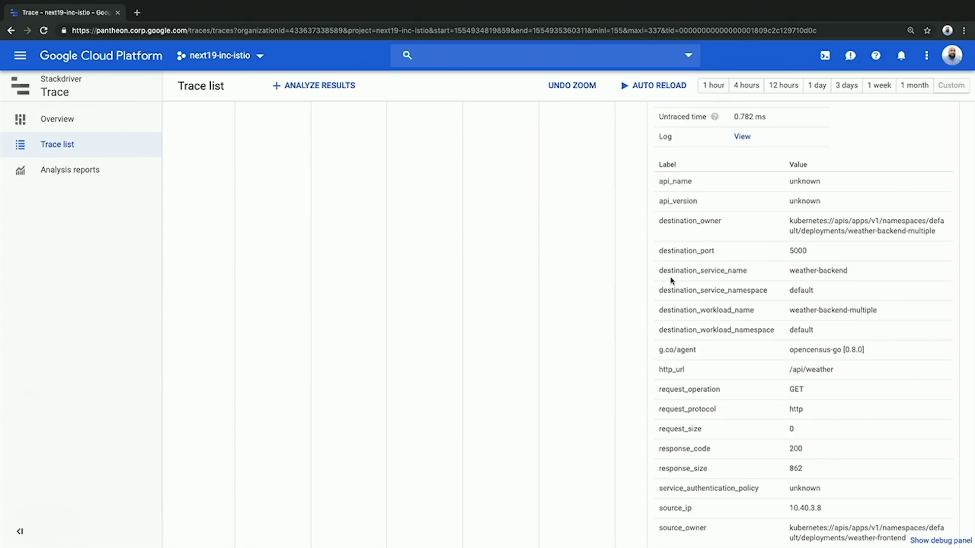
pyautogui.scroll(-1, 684, 381)
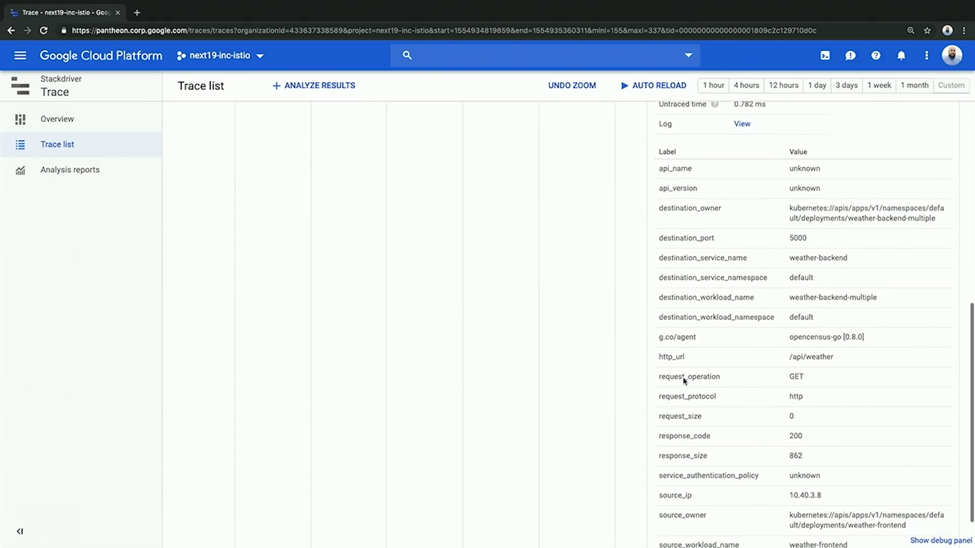
pyautogui.scroll(-2, 684, 381)
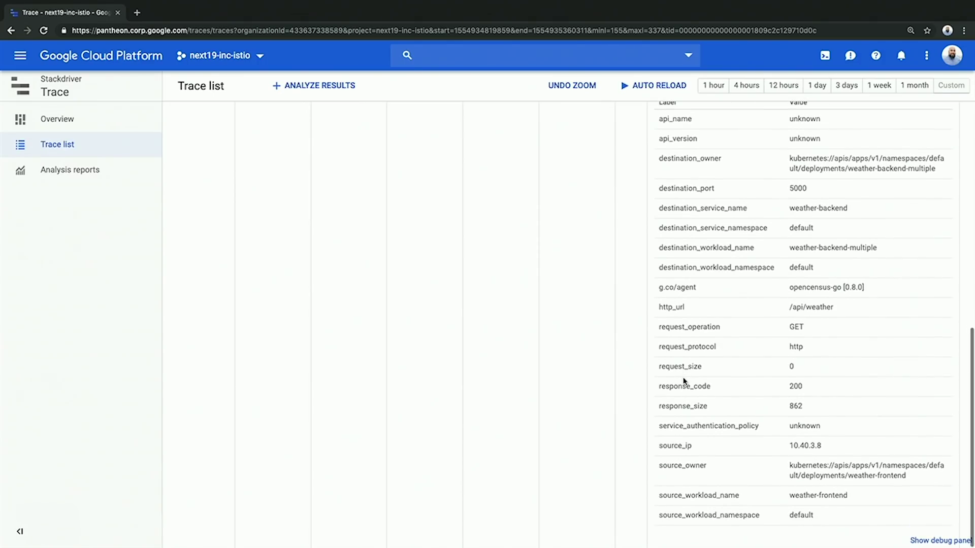
pyautogui.doubleClick(688, 492)
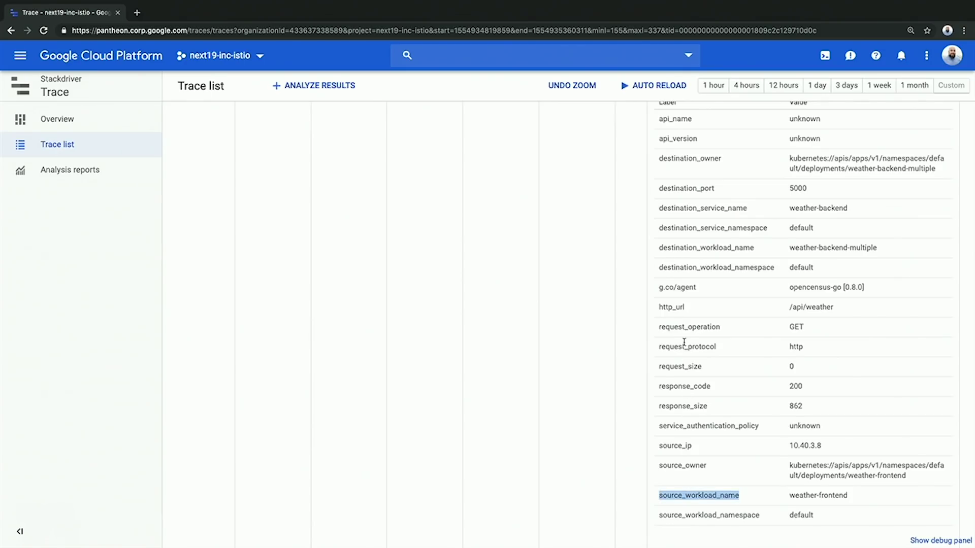
# - Highlight the http_url and g.co/agent label values, then scroll back up
pyautogui.click(676, 311)
pyautogui.doubleClick(675, 309)
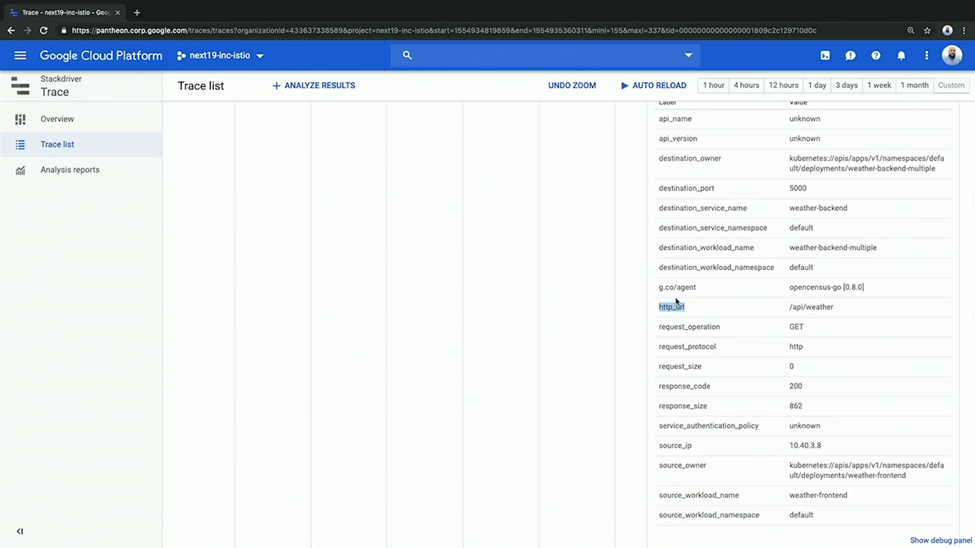
pyautogui.click(675, 290)
pyautogui.tripleClick(675, 288)
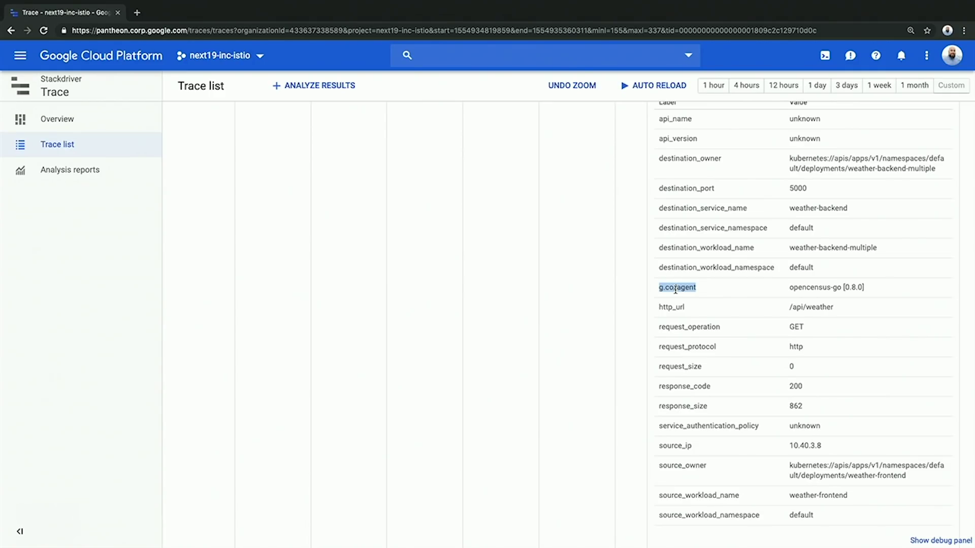
pyautogui.scroll(3, 676, 289)
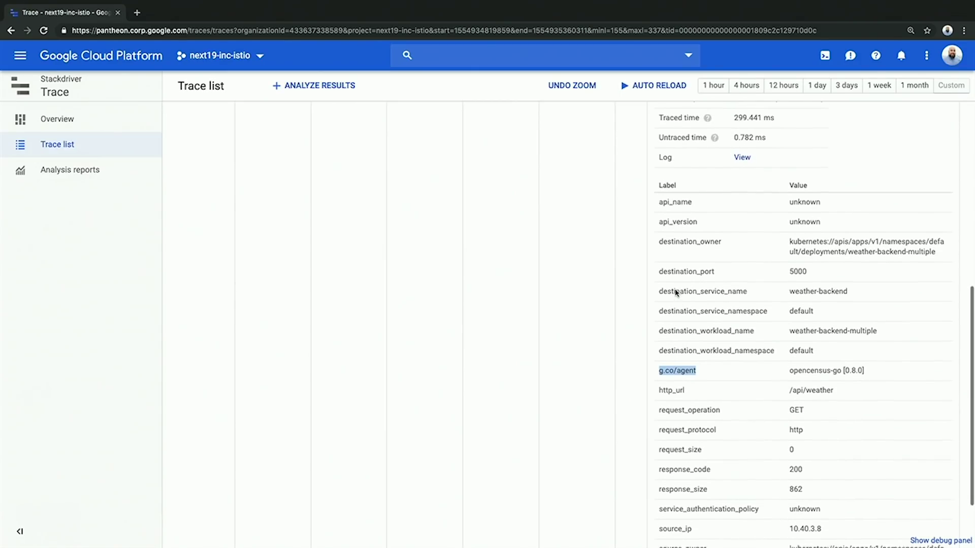
pyautogui.scroll(5, 676, 293)
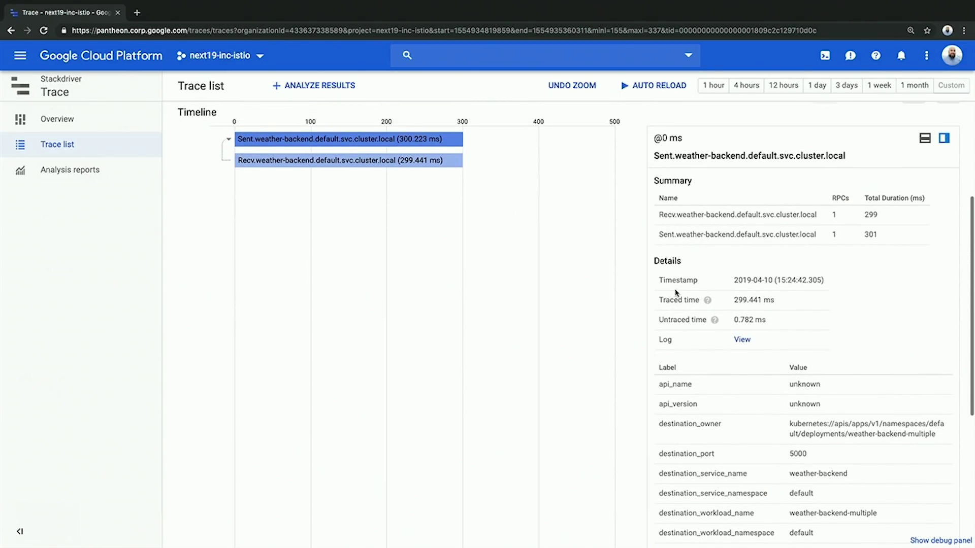
pyautogui.scroll(3, 675, 296)
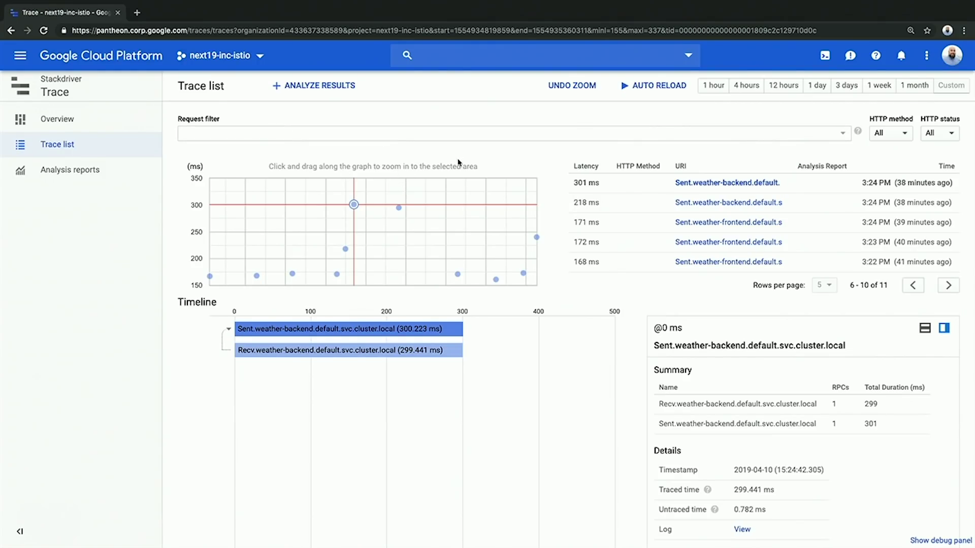
# - Reset the trace list to the one-hour view and filter requests by Sent.api
pyautogui.click(57, 144)
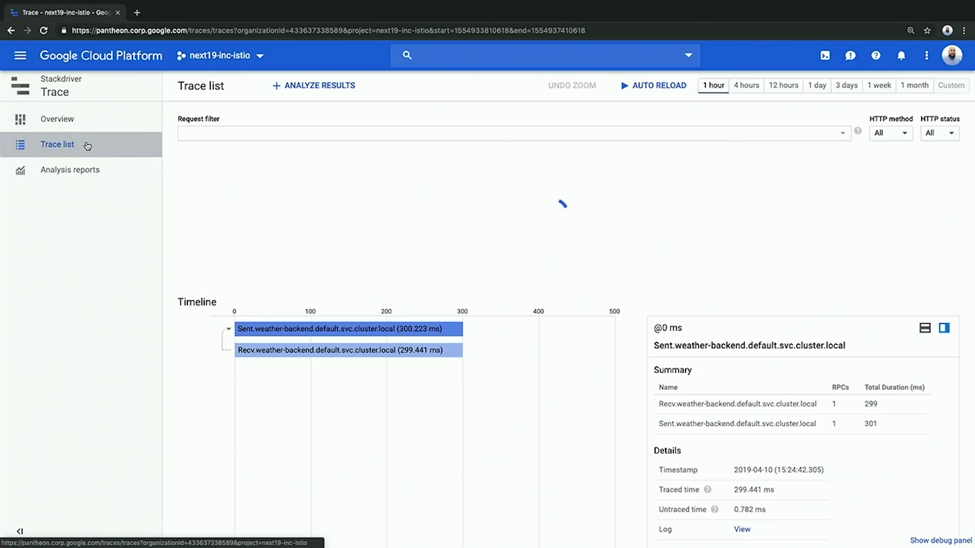
pyautogui.click(241, 135)
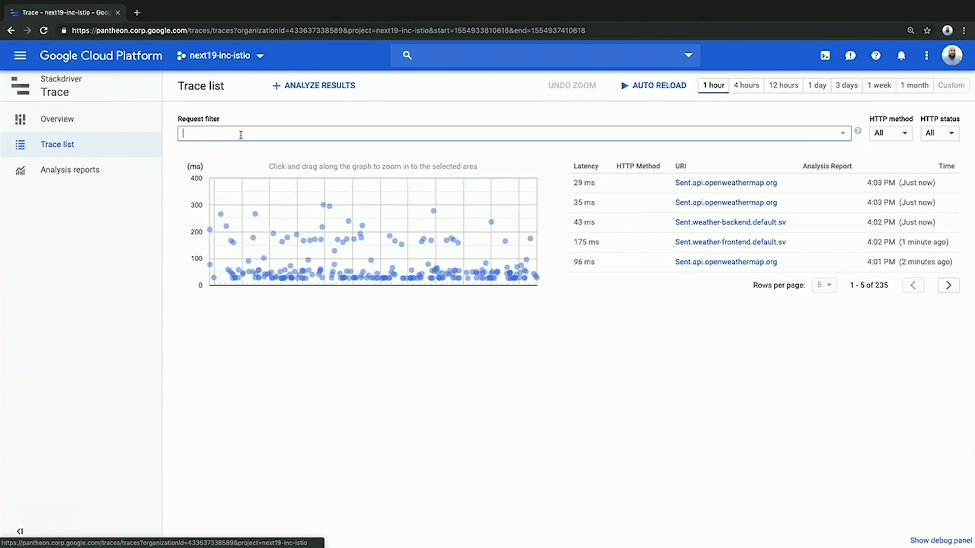
pyautogui.write('Sent.api')
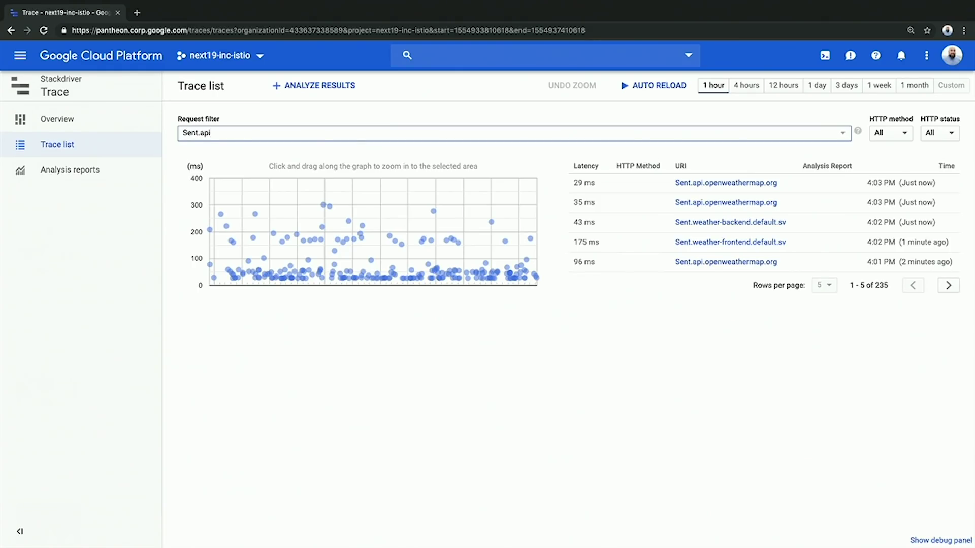
pyautogui.press('Return')
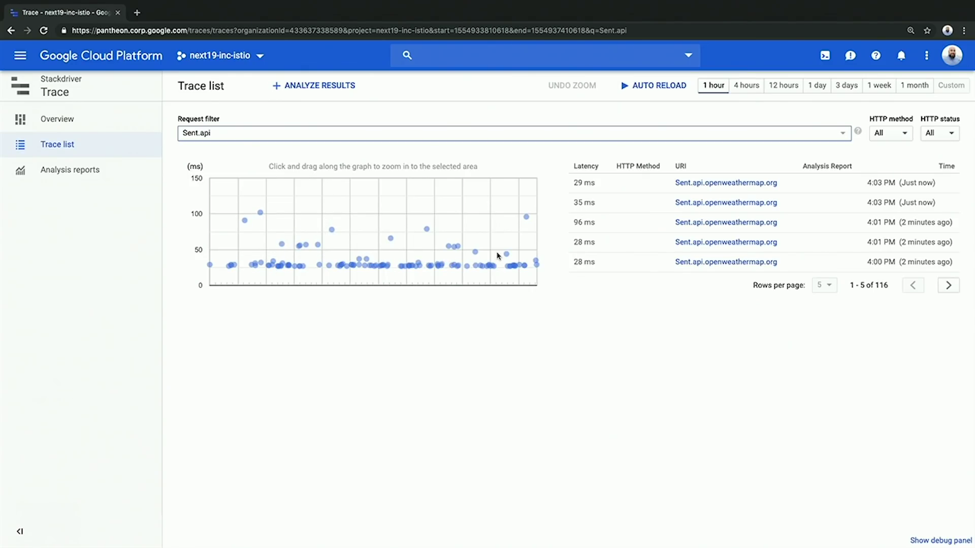
# - Open the 96 ms outlier trace and select its weather-backend-multiple workload and http_url values
pyautogui.moveTo(526, 222)
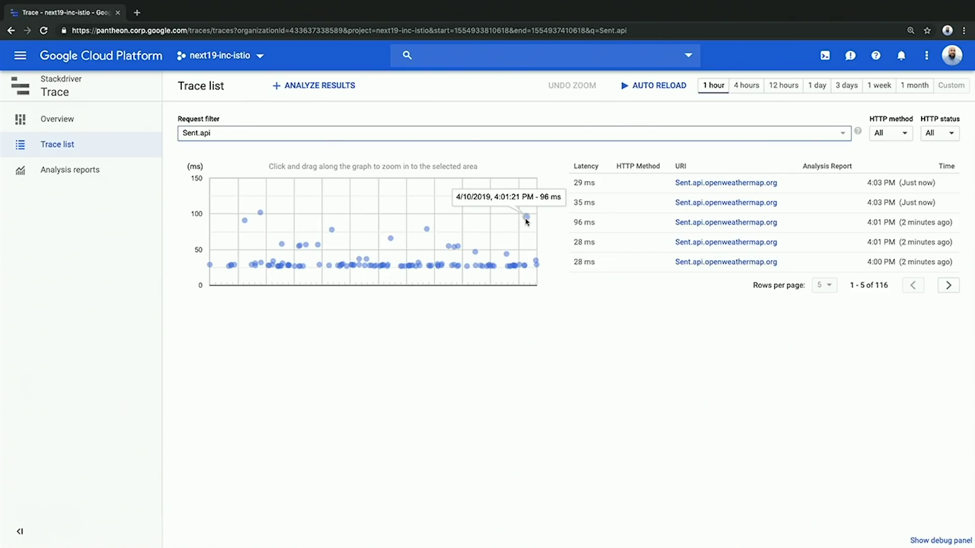
pyautogui.click(527, 222)
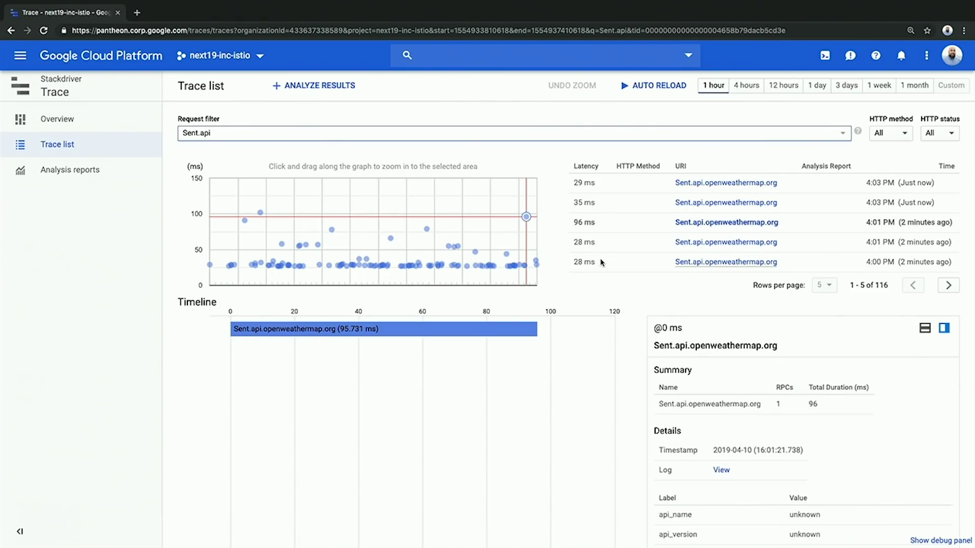
pyautogui.scroll(-2, 601, 262)
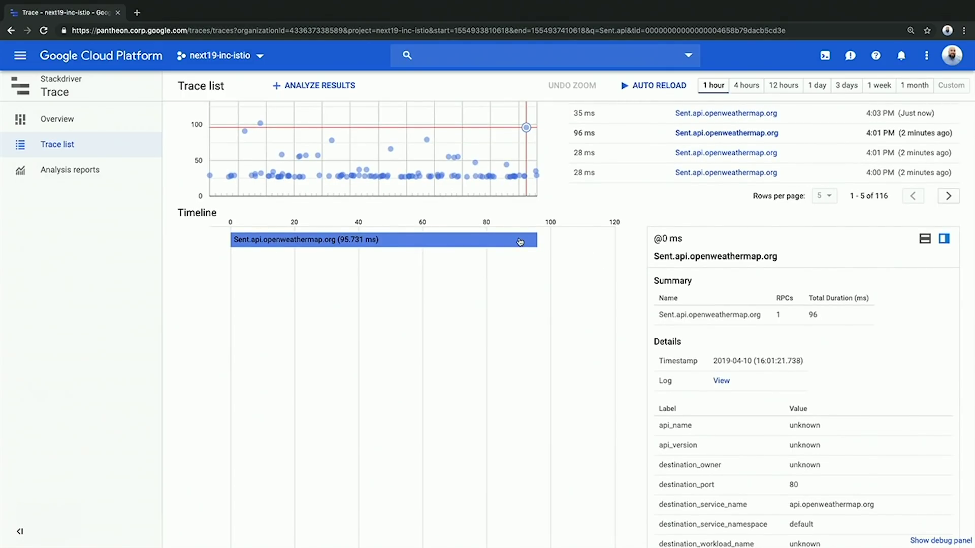
pyautogui.scroll(-2, 661, 361)
pyautogui.scroll(-5, 661, 361)
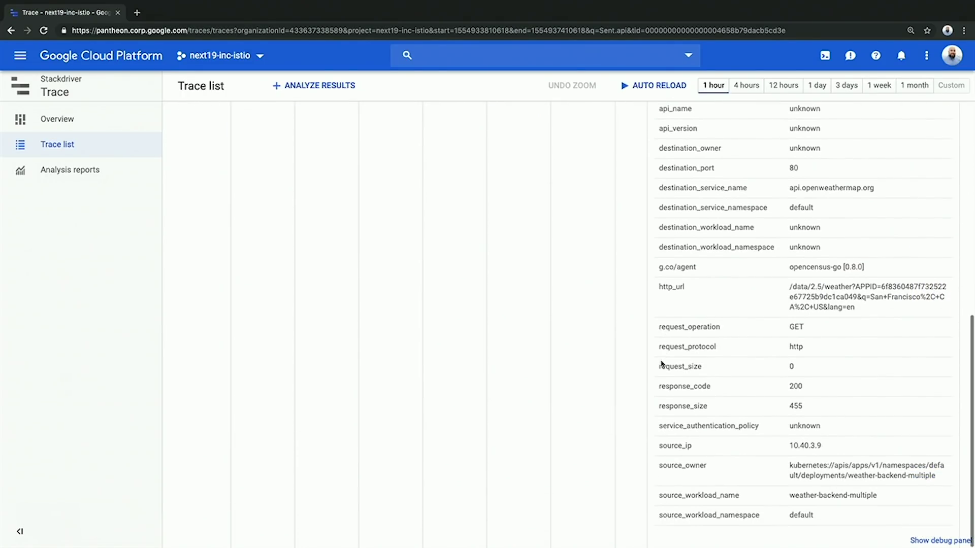
pyautogui.tripleClick(834, 492)
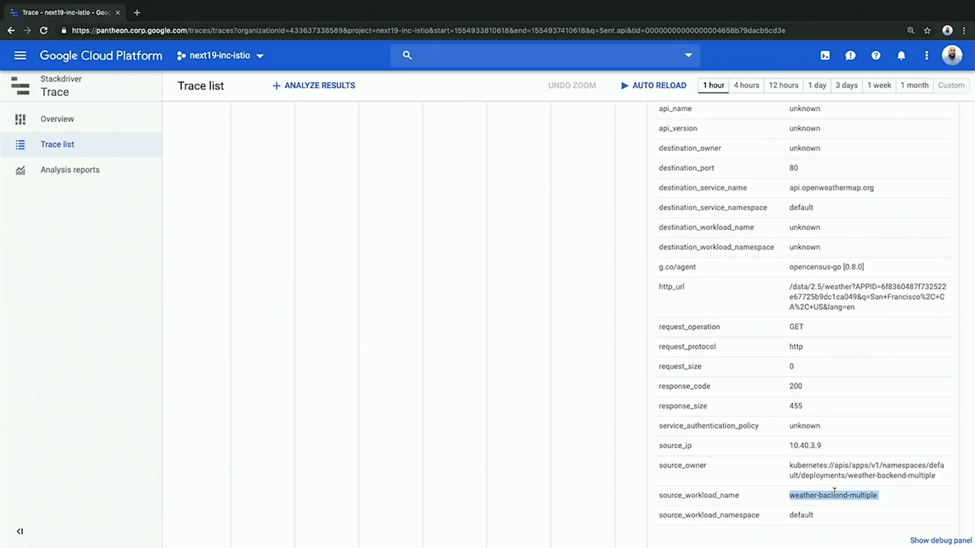
pyautogui.doubleClick(837, 294)
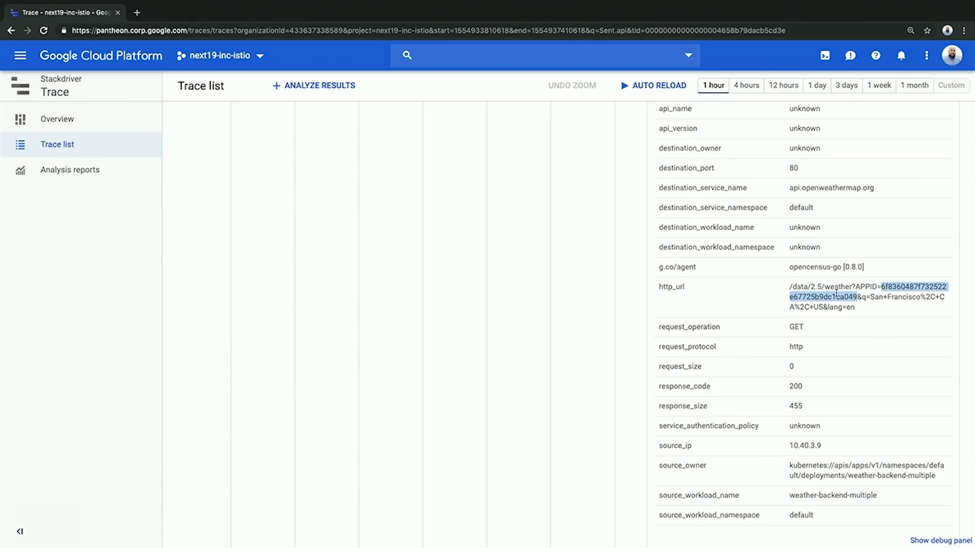
pyautogui.tripleClick(837, 293)
# - Reload the Sent.api trace list and go back to the terminal
pyautogui.click(851, 309)
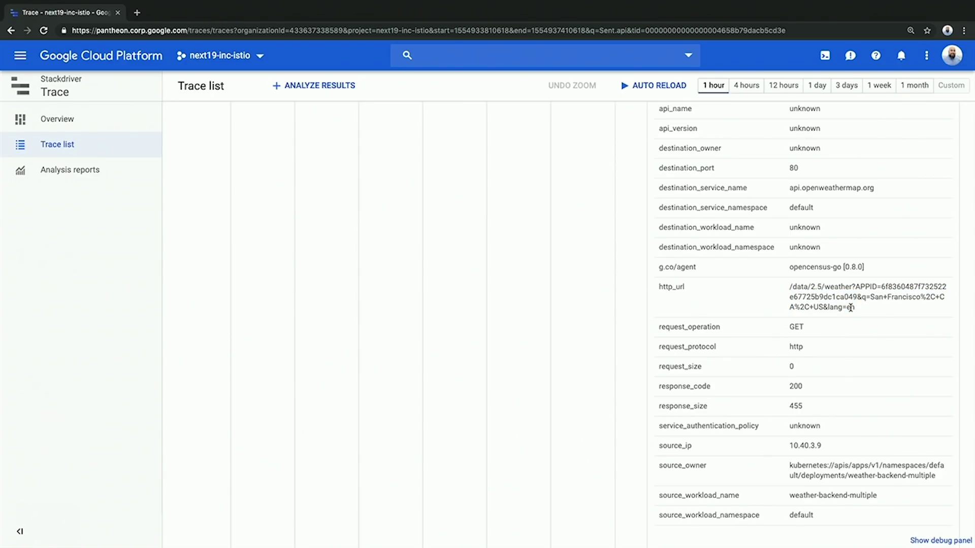
pyautogui.scroll(10, 851, 309)
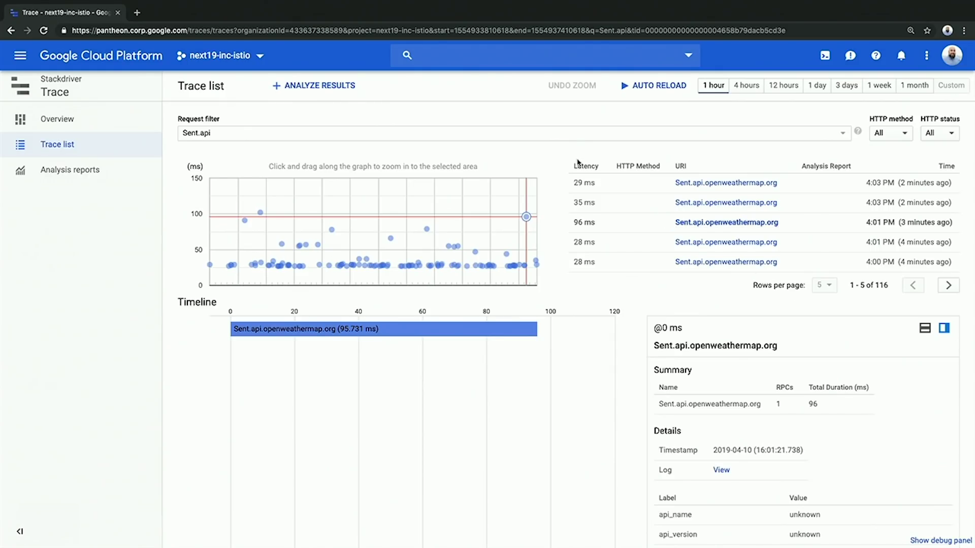
pyautogui.click(90, 147)
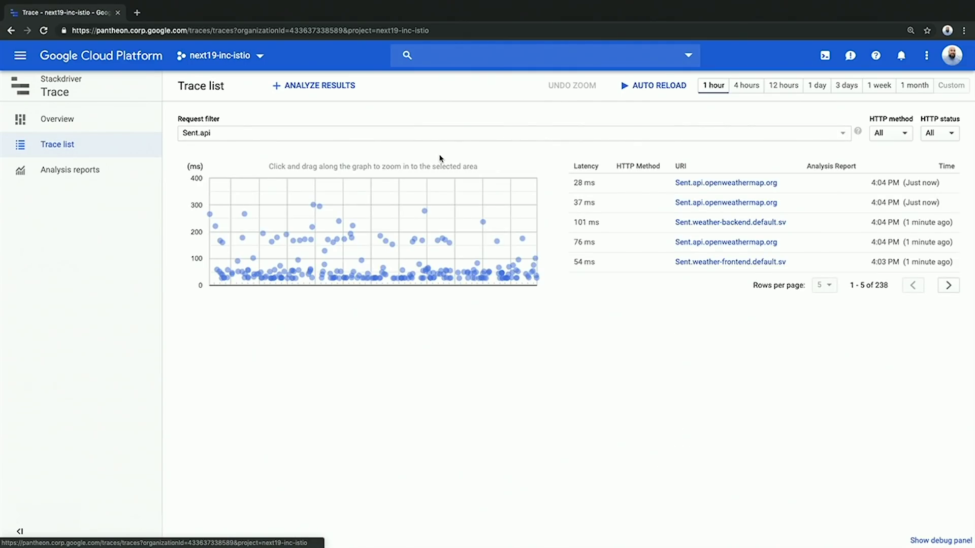
pyautogui.hotkey('ctrl', 'Left')
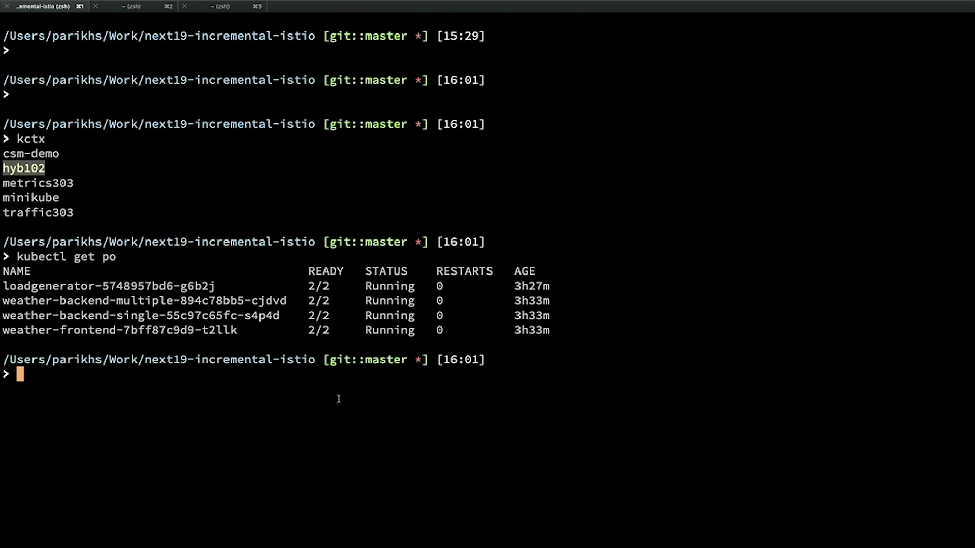
# - Port-forward deployment/prometheus in istio-system on context metrics303 to port 9090
pyautogui.write('kubectl')
pyautogui.press('BackSpace')
pyautogui.press('BackSpace')
pyautogui.press('BackSpace')
pyautogui.write('ctl ')
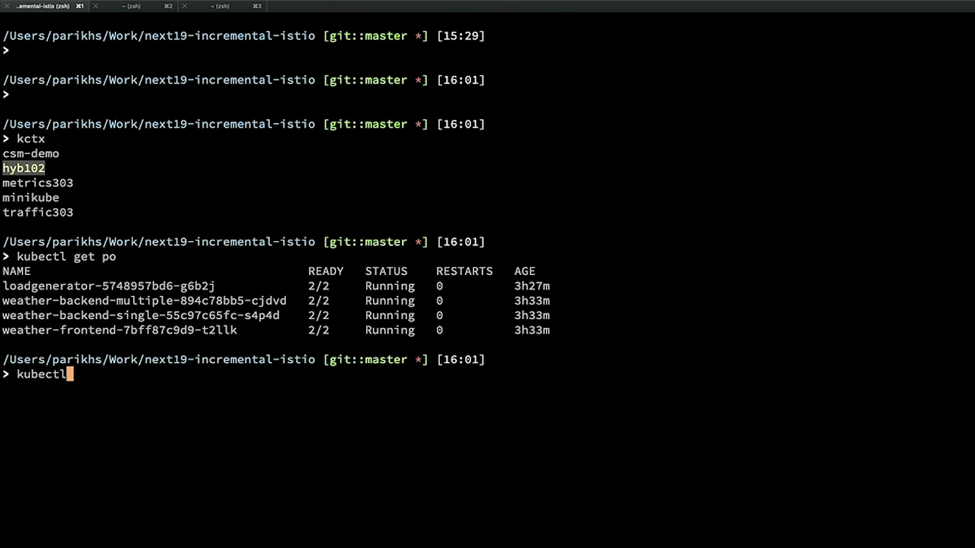
pyautogui.write('port-forwan')
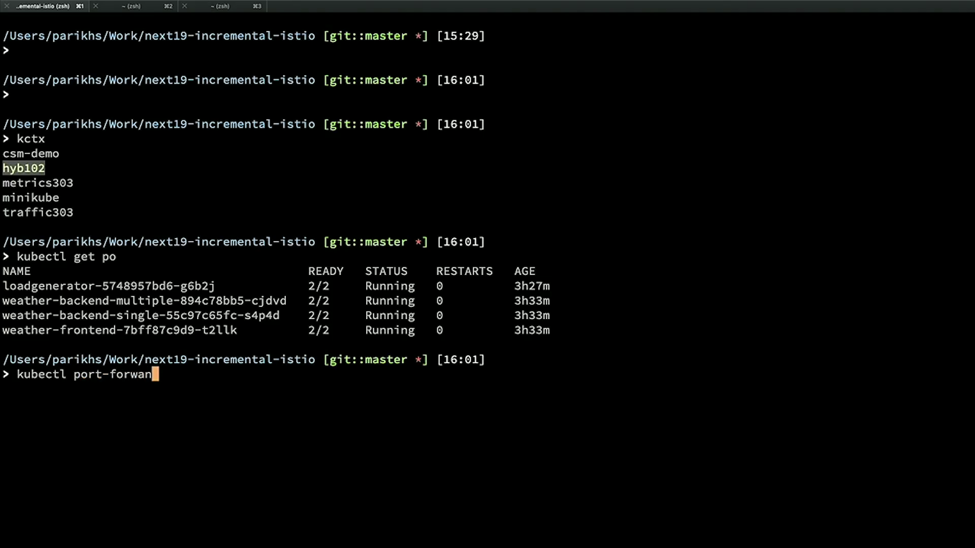
pyautogui.press('BackSpace')
pyautogui.write('rd -n ist')
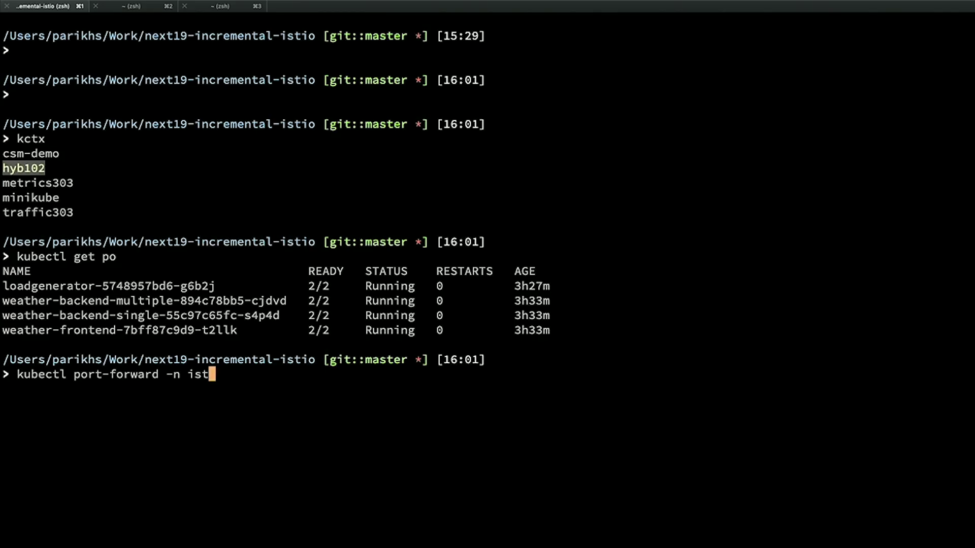
pyautogui.write('io-system --conte')
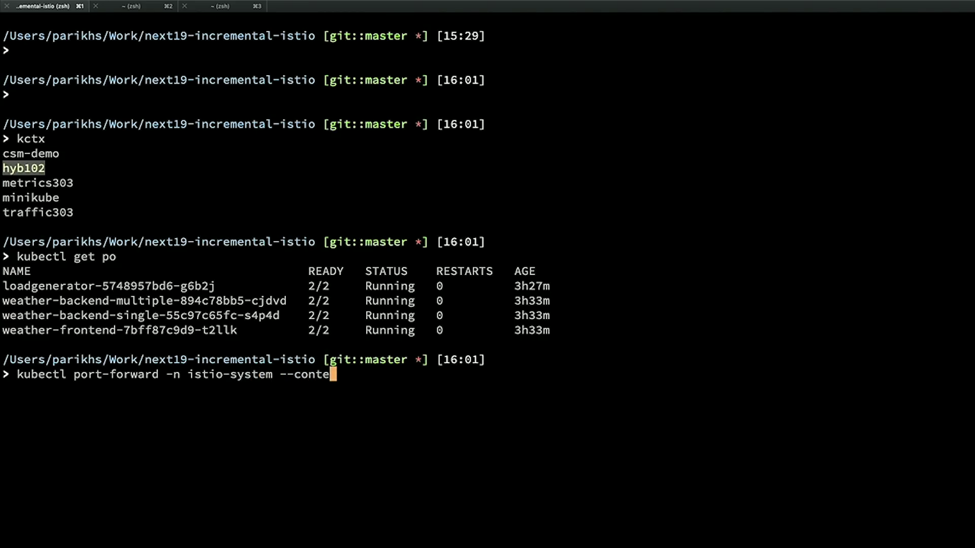
pyautogui.write('xt metrics303 deployment/prometheus 9090')
pyautogui.press('Return')
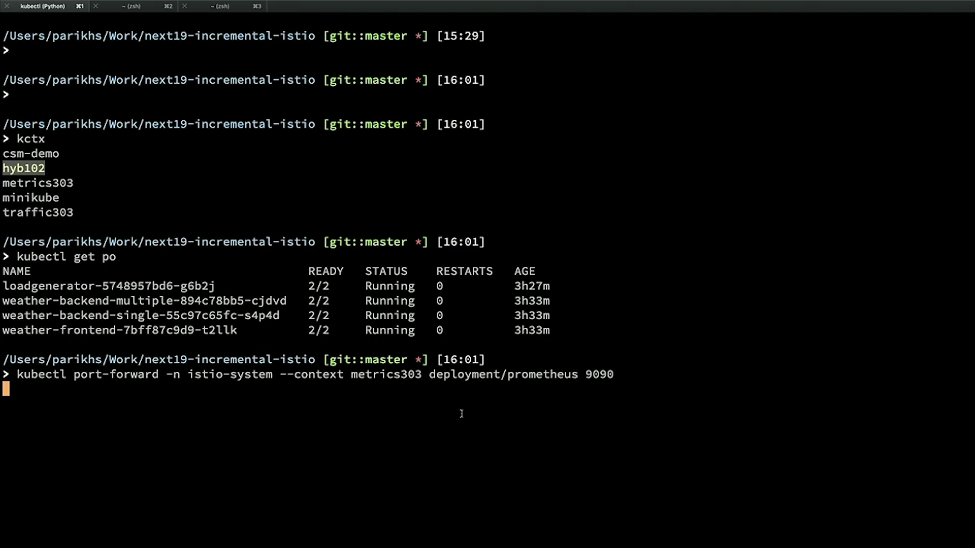
# - Load localhost:9090 in a new browser tab
pyautogui.hotkey('ctrl', 'Right')
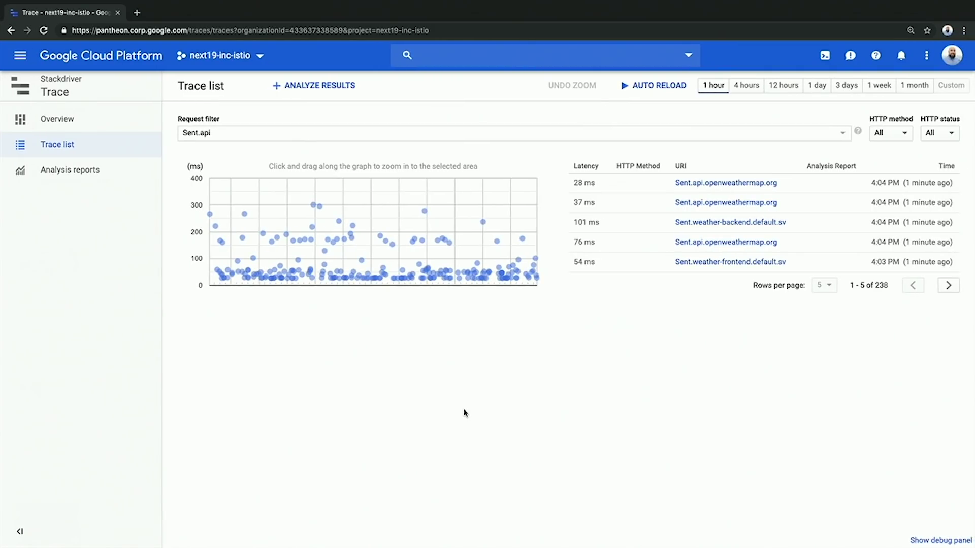
pyautogui.hotkey('ctrl', 't')
pyautogui.write('localhost:9090')
pyautogui.press('Return')
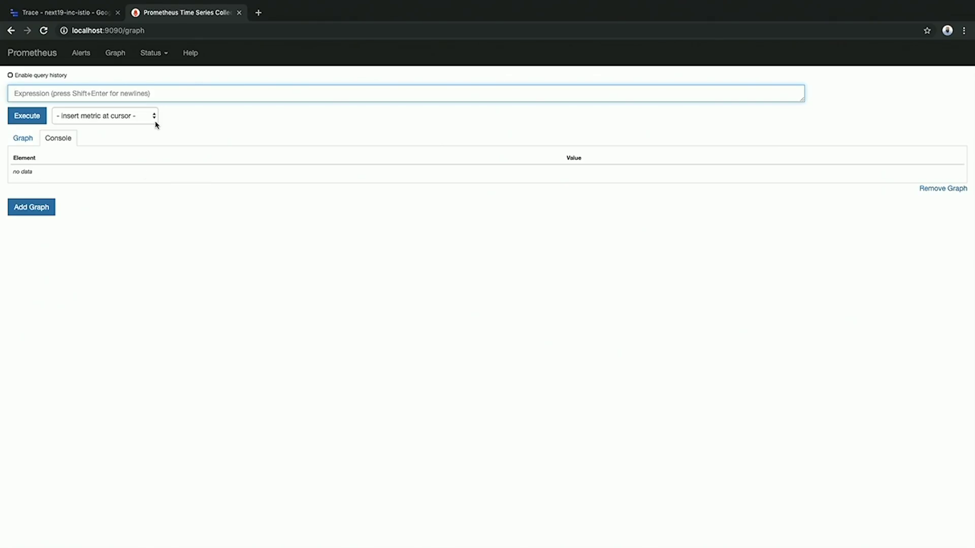
# - Enter istio_requests_total as the expression, add a second panel, and execute the query
pyautogui.write('istio')
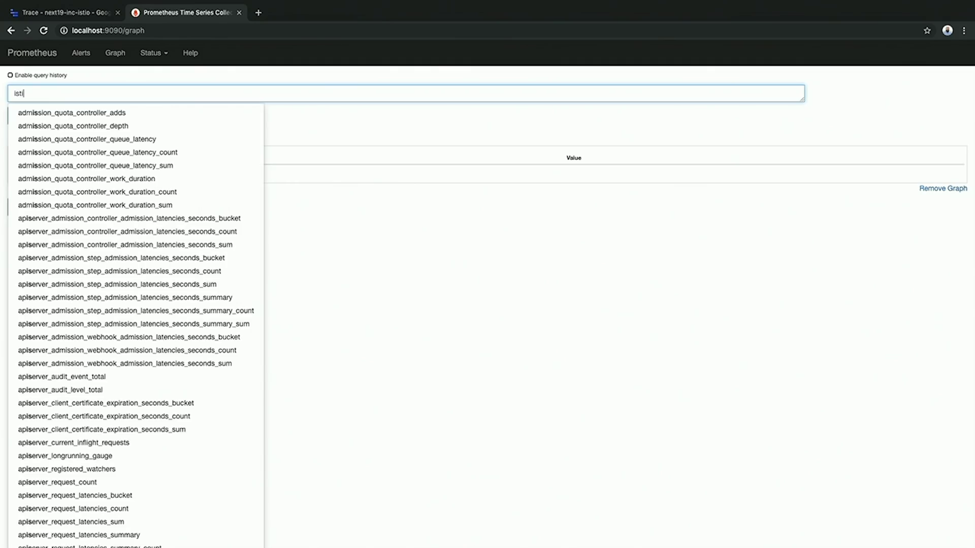
pyautogui.press('Down')
pyautogui.press('Down')
pyautogui.press('Down')
pyautogui.press('Down')
pyautogui.press('Down')
pyautogui.press('Down')
pyautogui.press('Down')
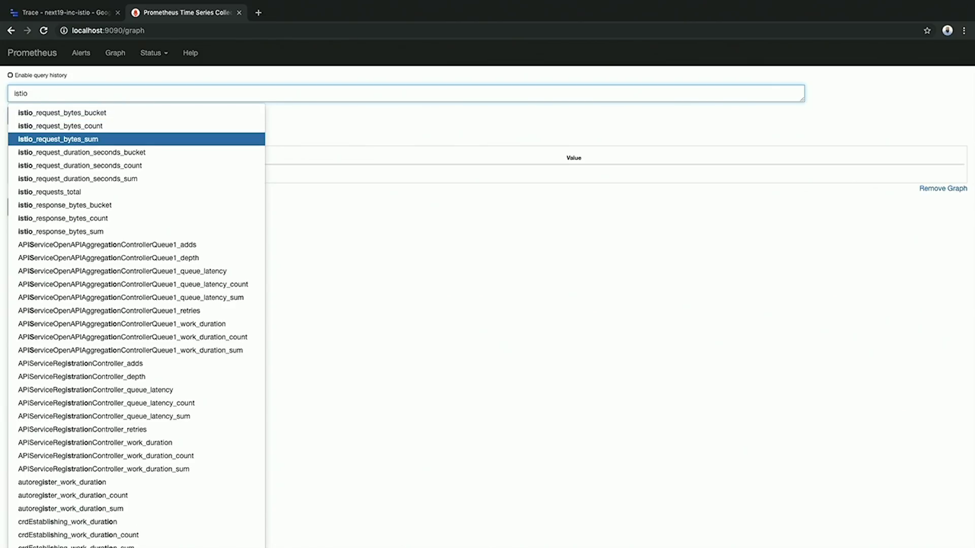
pyautogui.press('Return')
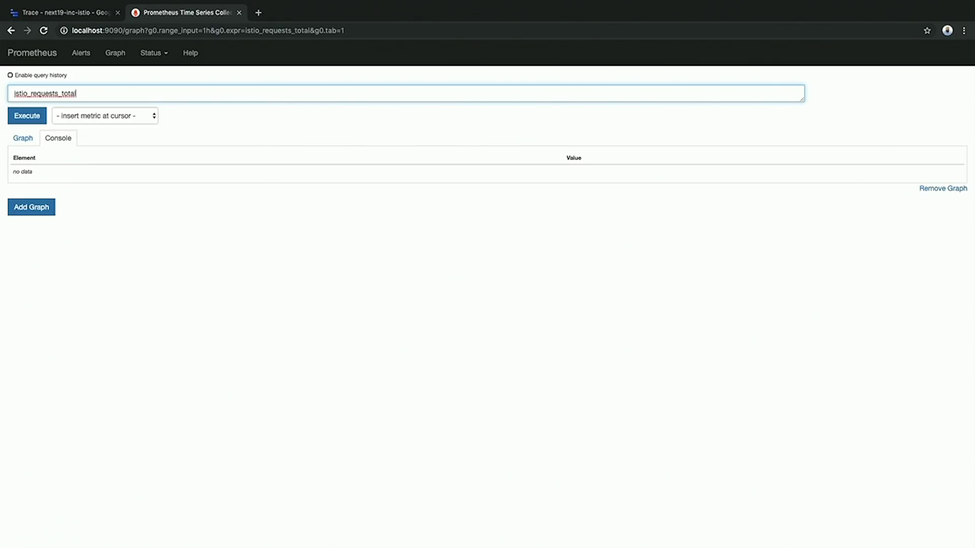
pyautogui.click(32, 206)
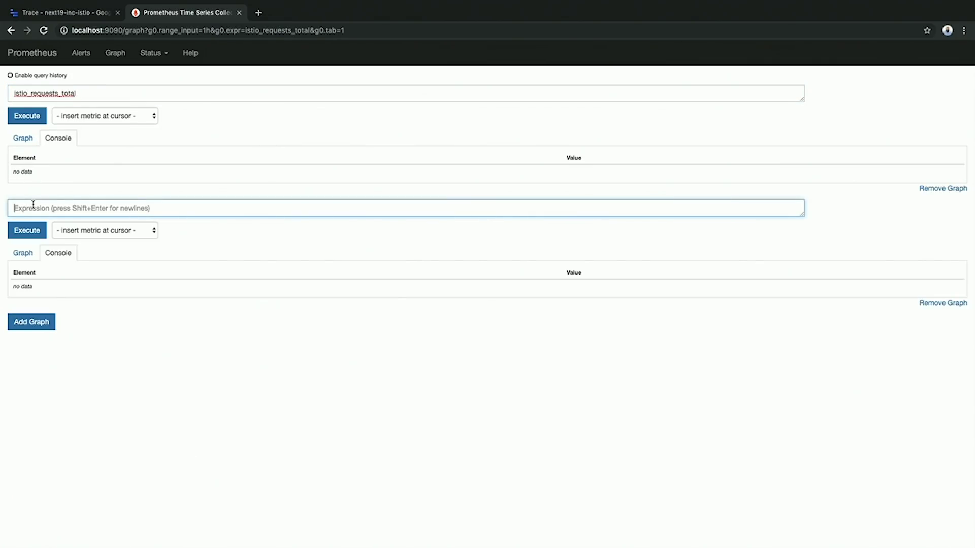
pyautogui.click(31, 118)
# - Browse the 123 returned series and switch the results to the Graph view
pyautogui.scroll(-1, 251, 253)
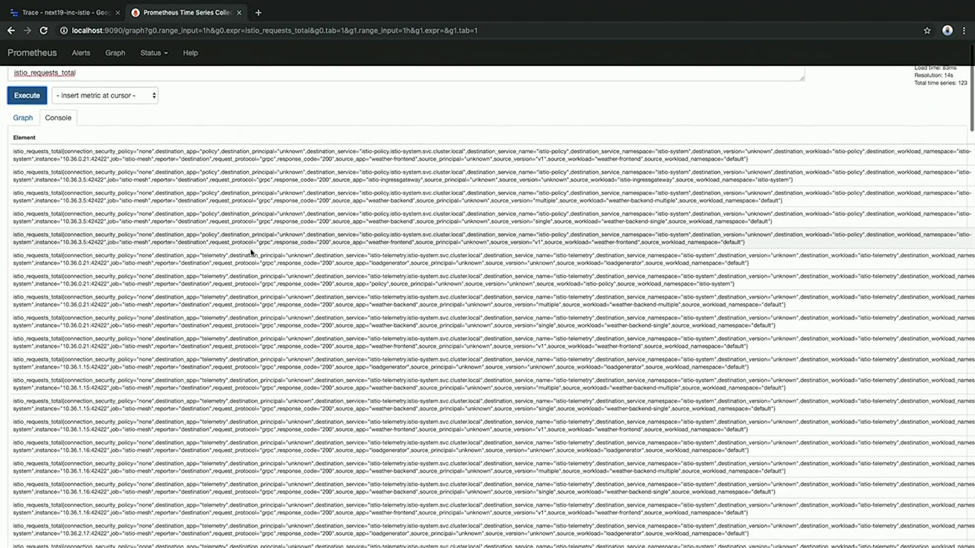
pyautogui.scroll(1, 251, 252)
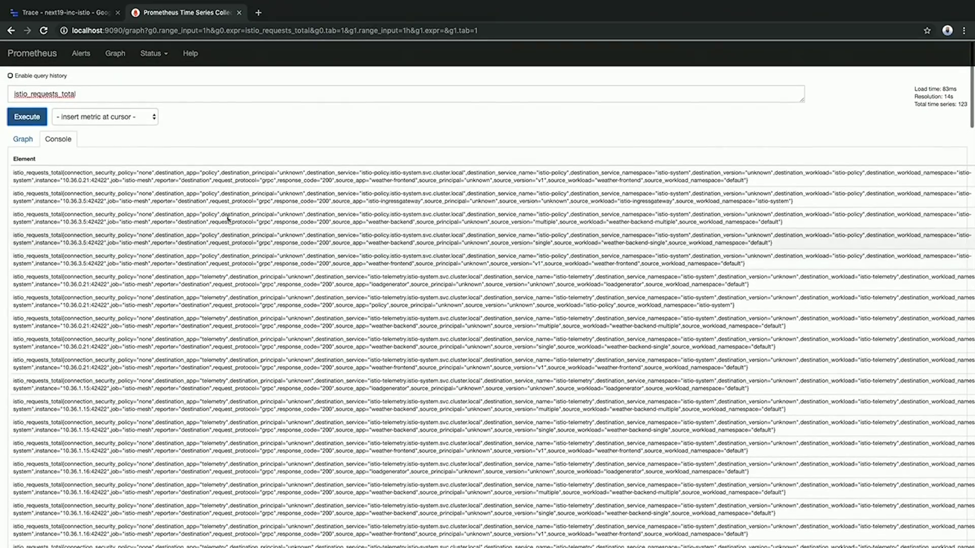
pyautogui.hscroll(-2, 159, 187)
pyautogui.hscroll(2, 155, 182)
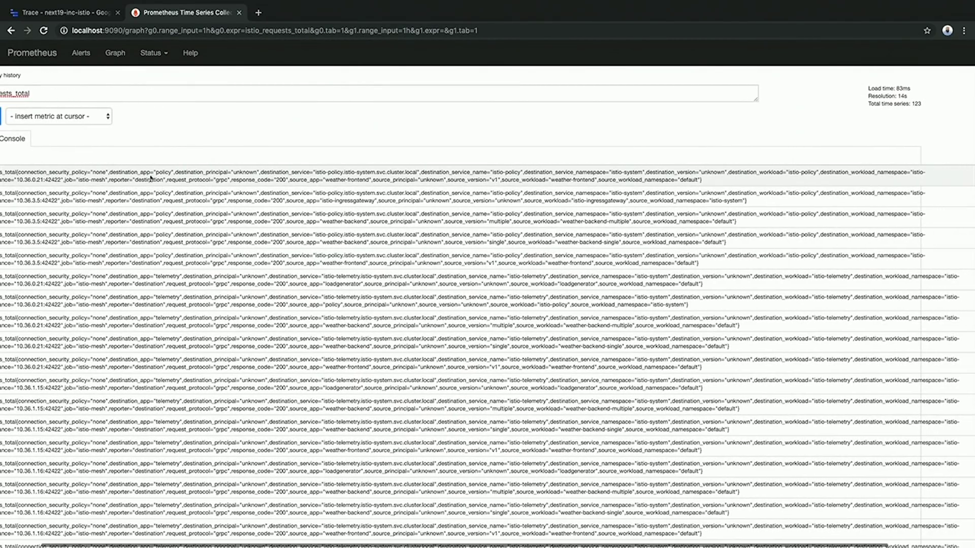
pyautogui.hscroll(-2, 150, 178)
pyautogui.click(22, 138)
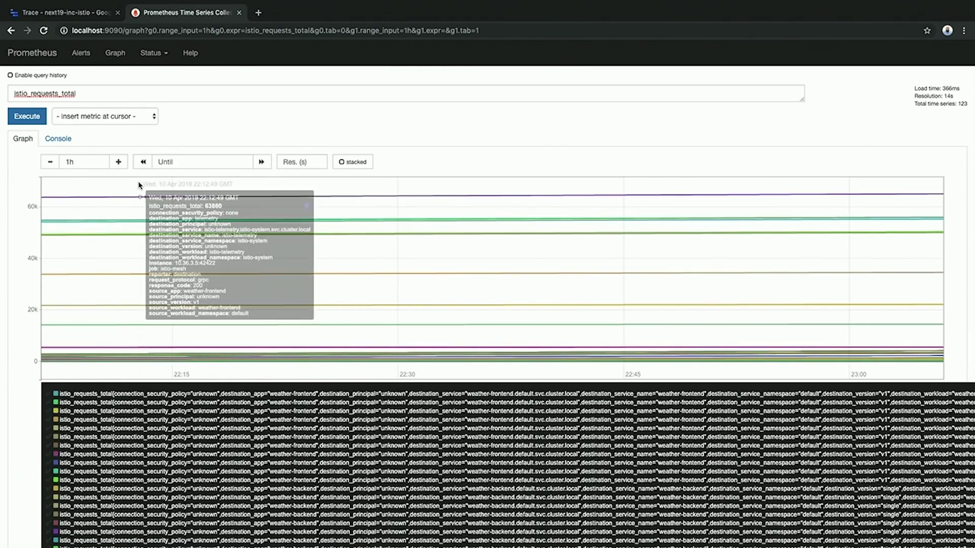
# - Go back to the terminal running the Prometheus port-forward
pyautogui.hotkey('ctrl', 'Left')
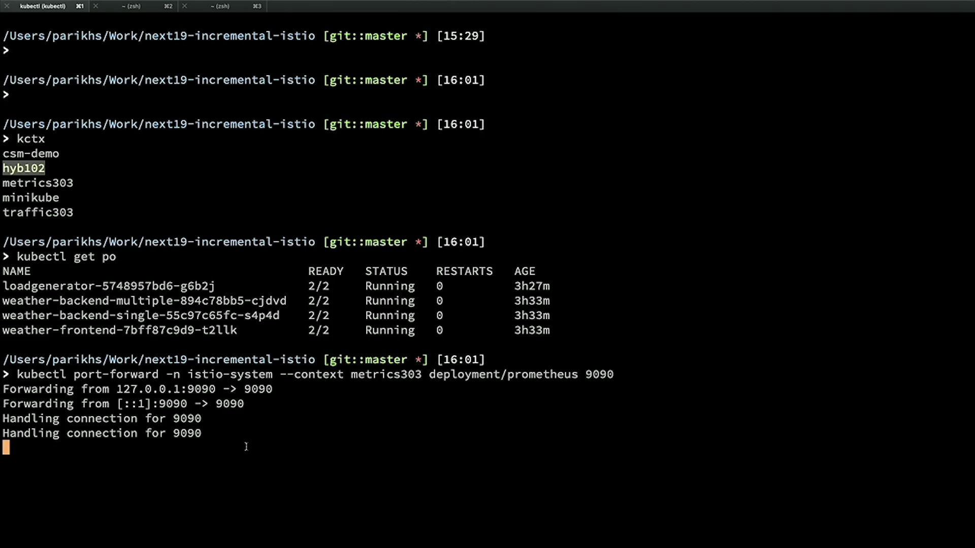
# - Stop the Prometheus port-forward and port-forward the Grafana deployment on port 3000 instead
pyautogui.hotkey('ctrl', 'c')
pyautogui.press('Up')
pyautogui.press('BackSpace')
pyautogui.press('BackSpace')
pyautogui.press('BackSpace')
pyautogui.press('BackSpace')
pyautogui.press('BackSpace')
pyautogui.press('BackSpace')
pyautogui.press('BackSpace')
pyautogui.press('BackSpace')
pyautogui.press('BackSpace')
pyautogui.press('BackSpace')
pyautogui.press('BackSpace')
pyautogui.press('BackSpace')
pyautogui.press('BackSpace')
pyautogui.press('BackSpace')
pyautogui.press('BackSpace')
pyautogui.write('grafana ')
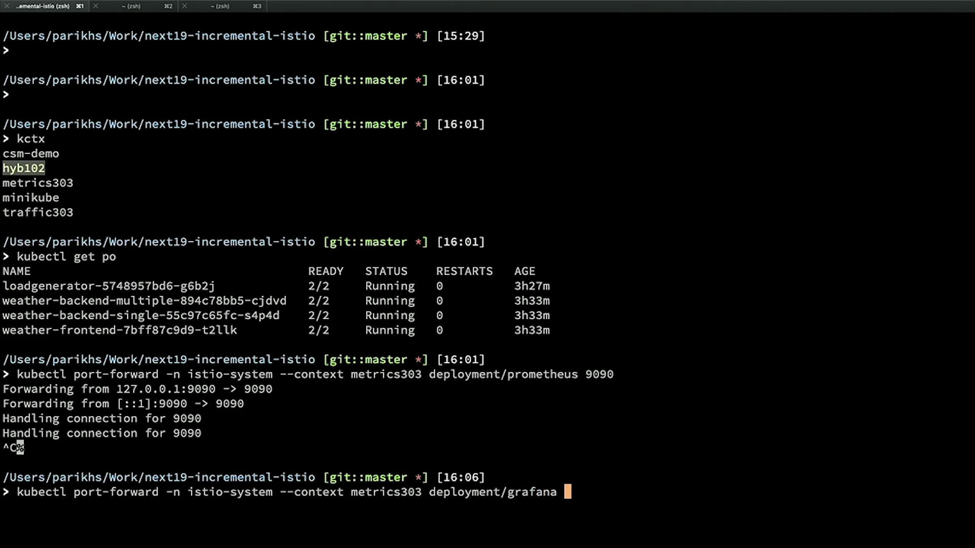
pyautogui.write('3000')
pyautogui.press('Return')
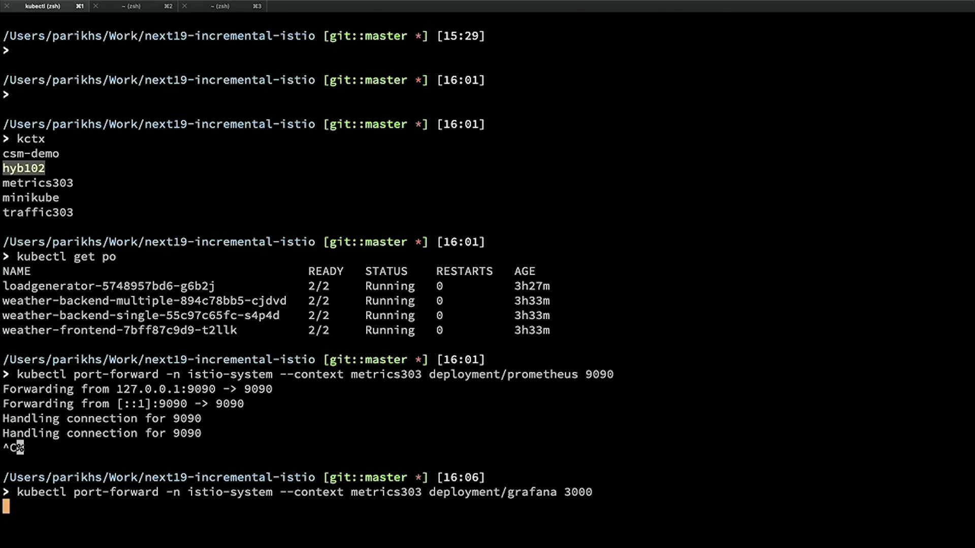
# - Load localhost:3000 in the browser's current tab
pyautogui.hotkey('ctrl', 'Right')
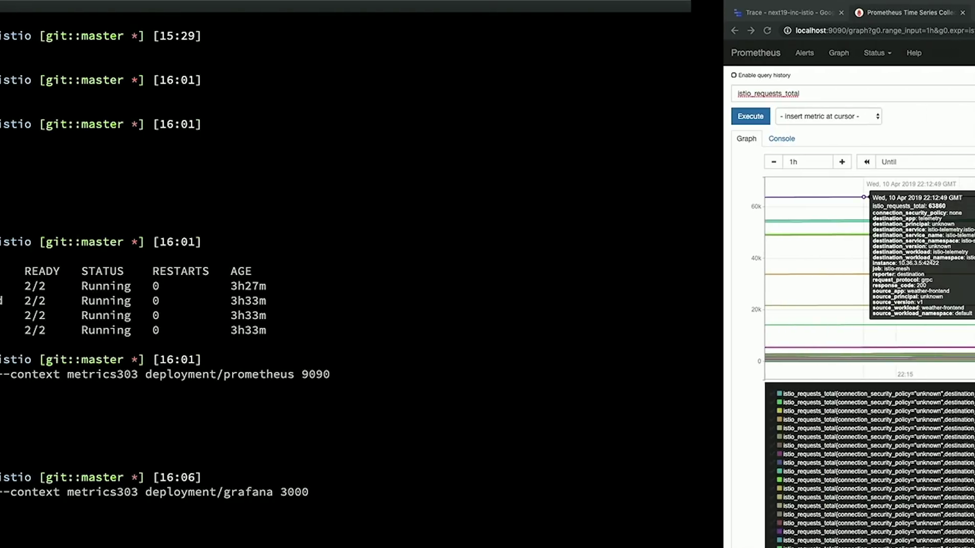
pyautogui.press('super+l')
pyautogui.write('localhost:3000')
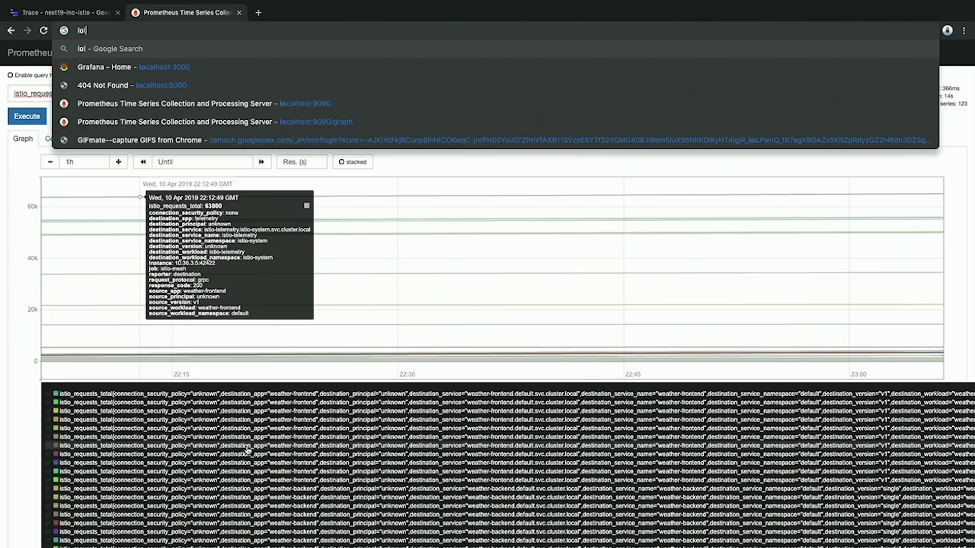
pyautogui.press('Return')
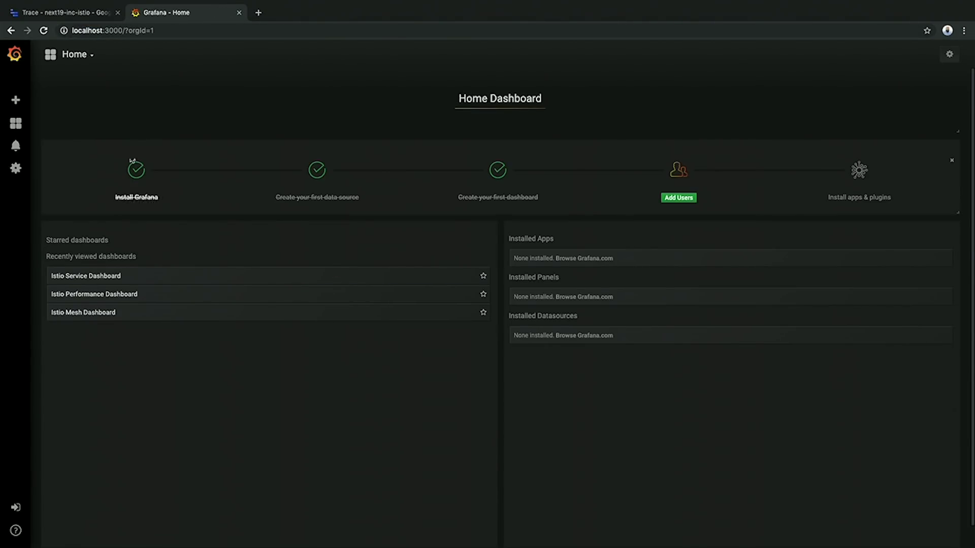
# - Open the Istio Service Dashboard from the istio folder under Dashboards Manage
pyautogui.moveTo(26, 146)
pyautogui.moveTo(23, 128)
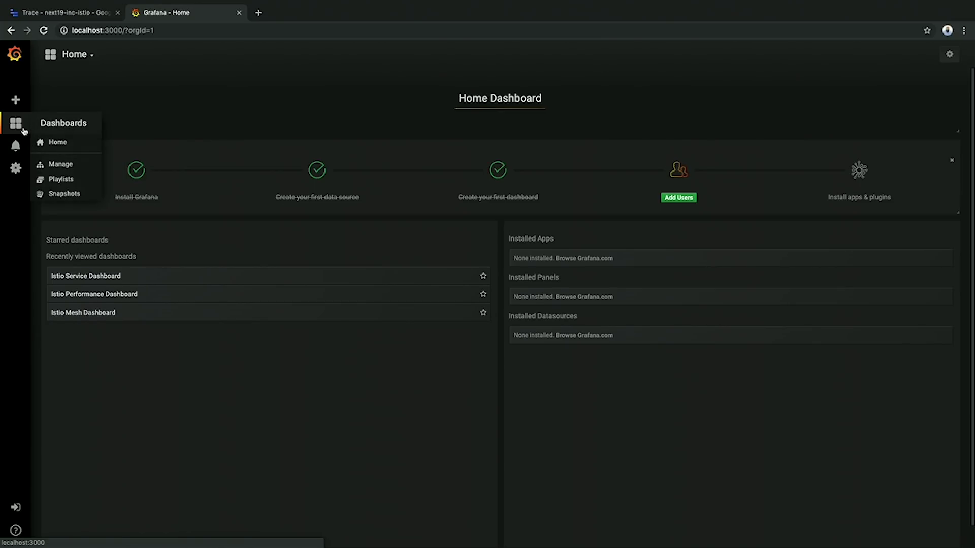
pyautogui.click(65, 162)
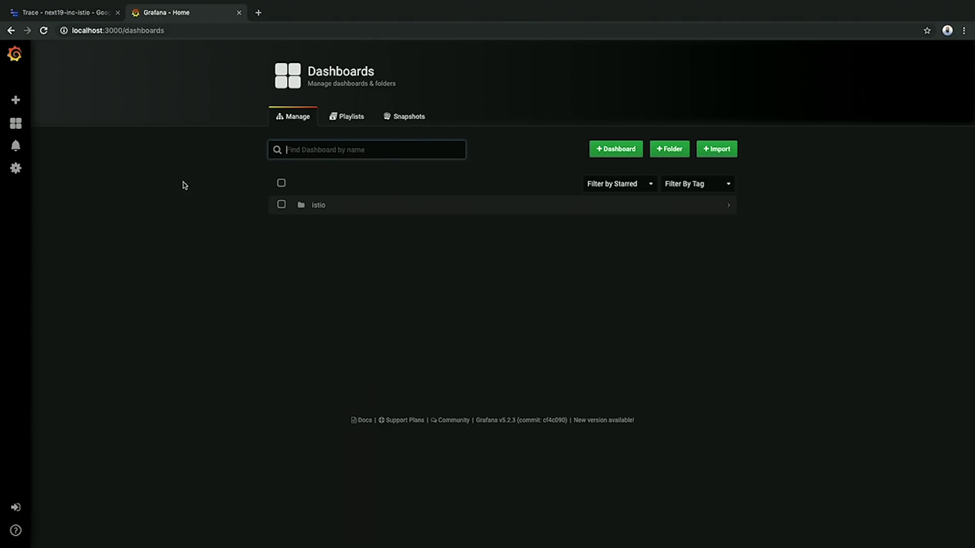
pyautogui.moveTo(11, 131)
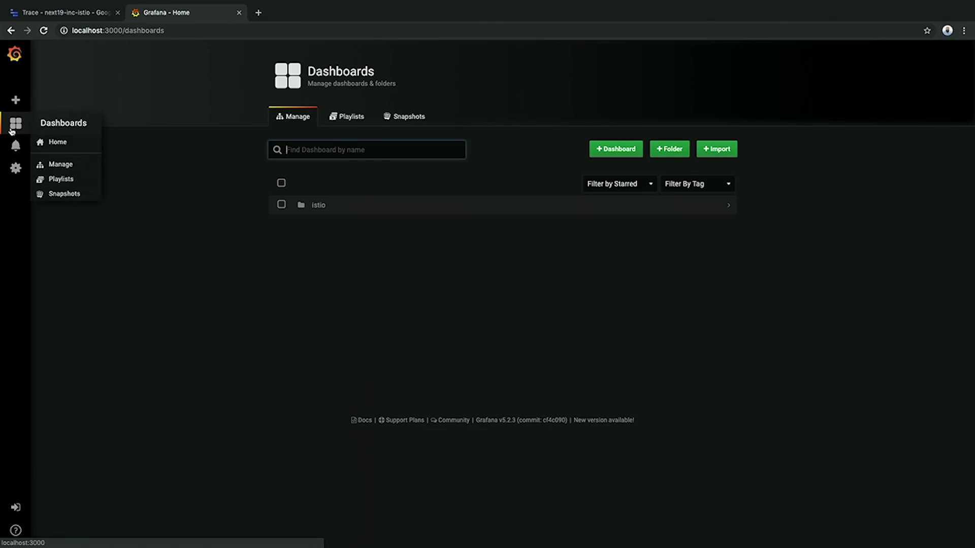
pyautogui.click(316, 206)
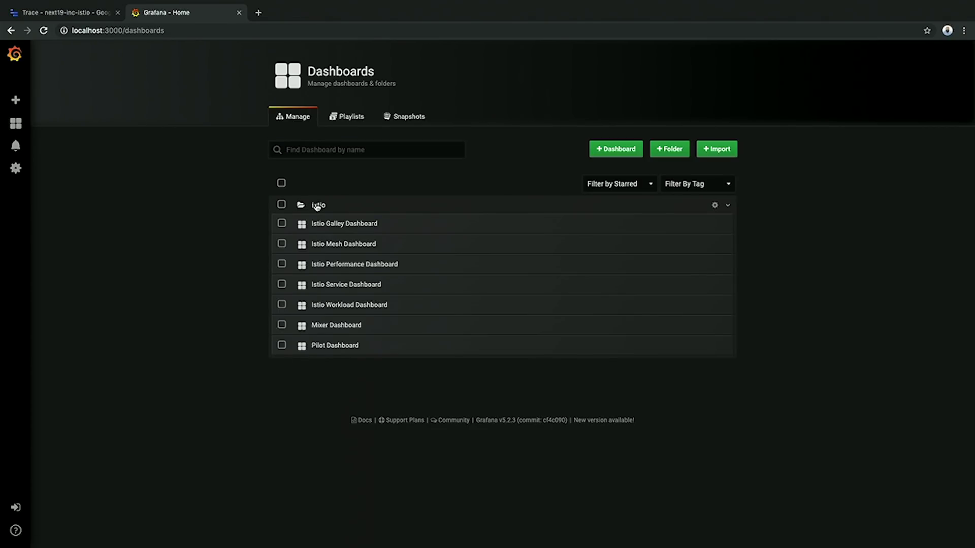
pyautogui.click(342, 286)
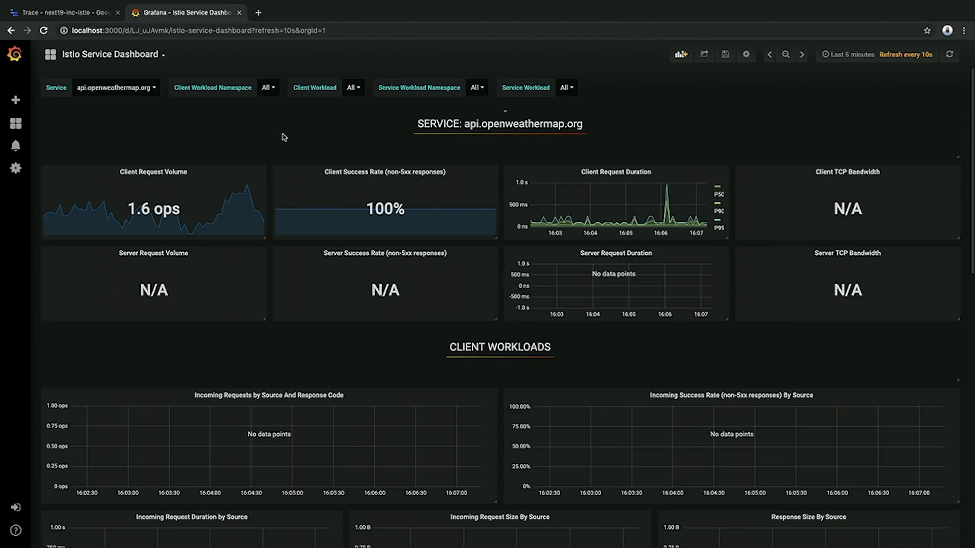
# - Set the Service variable to weather-backend and scroll through its metric panels
pyautogui.click(154, 92)
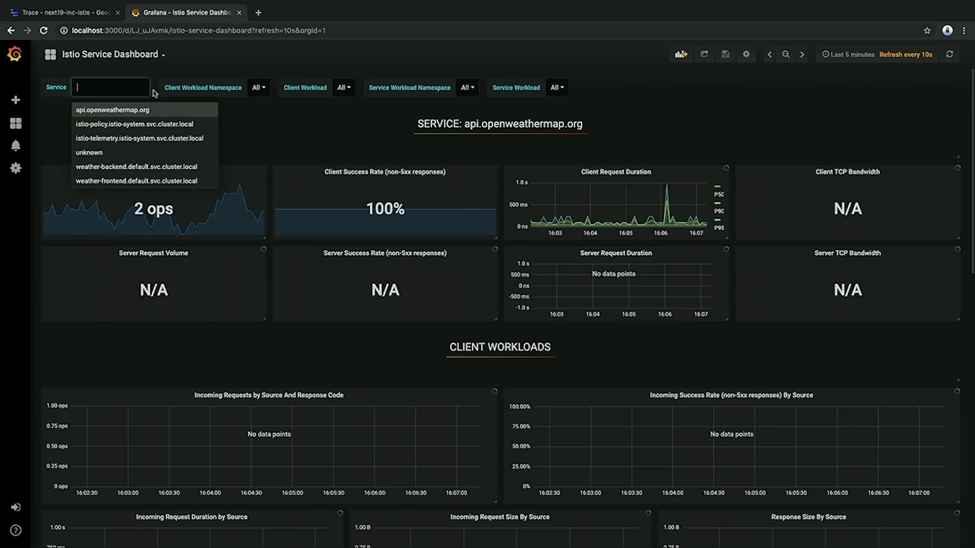
pyautogui.click(158, 167)
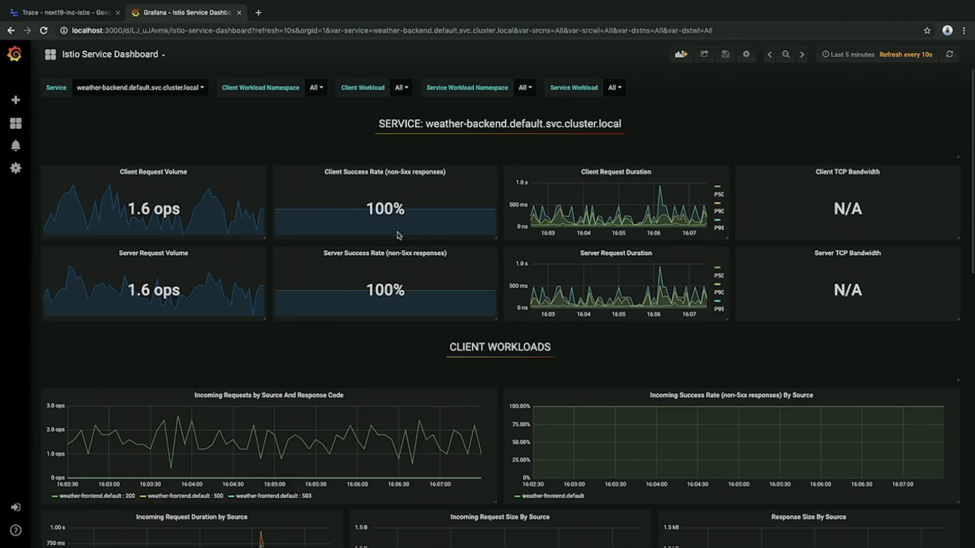
pyautogui.scroll(-1, 399, 229)
pyautogui.scroll(-5, 399, 229)
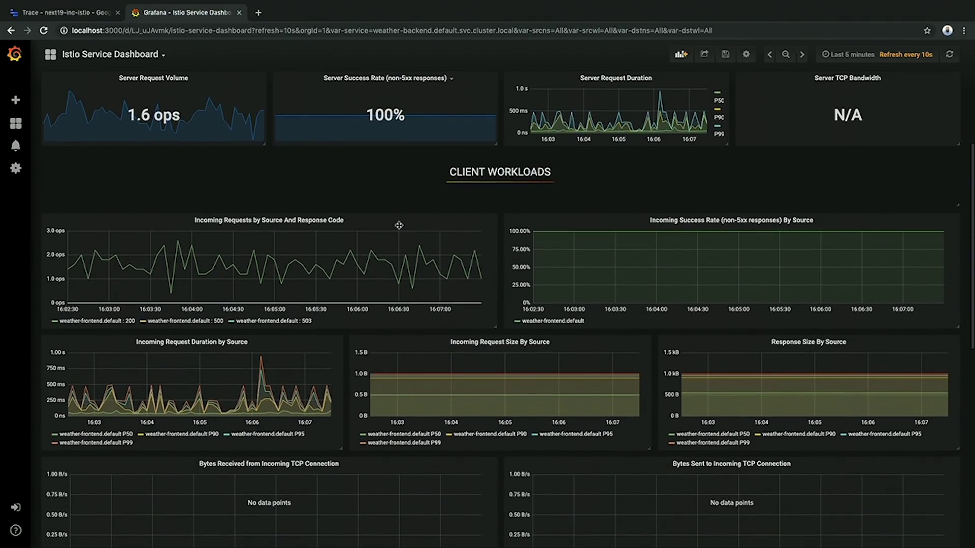
pyautogui.scroll(-1, 400, 228)
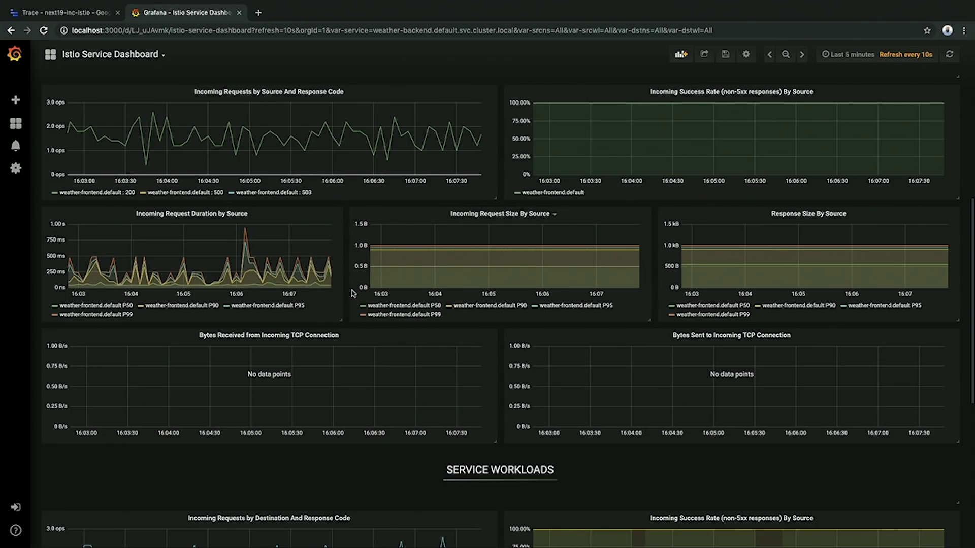
pyautogui.scroll(-3, 354, 299)
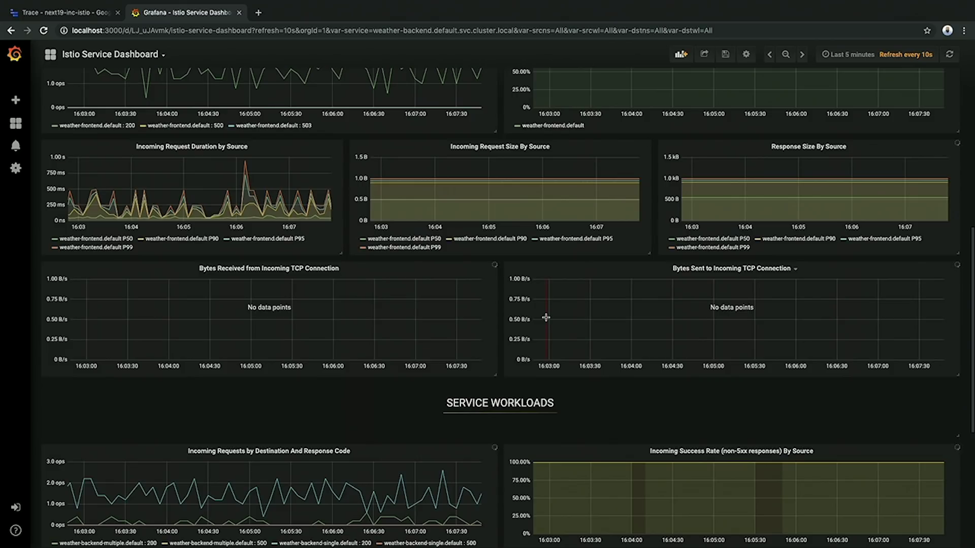
pyautogui.scroll(-7, 546, 318)
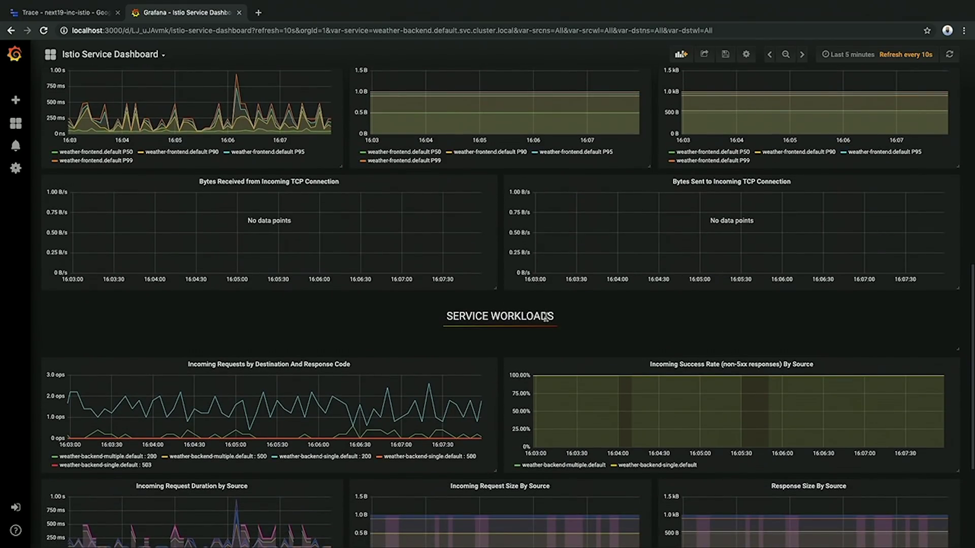
pyautogui.scroll(20, 546, 317)
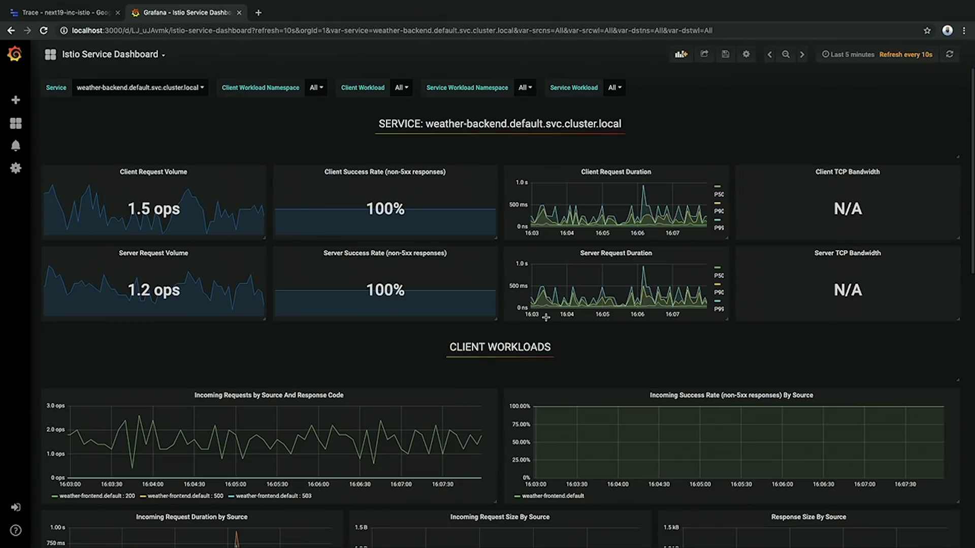
# - Switch the Service to weather-frontend, review its panels, and open dashboard search
pyautogui.click(199, 90)
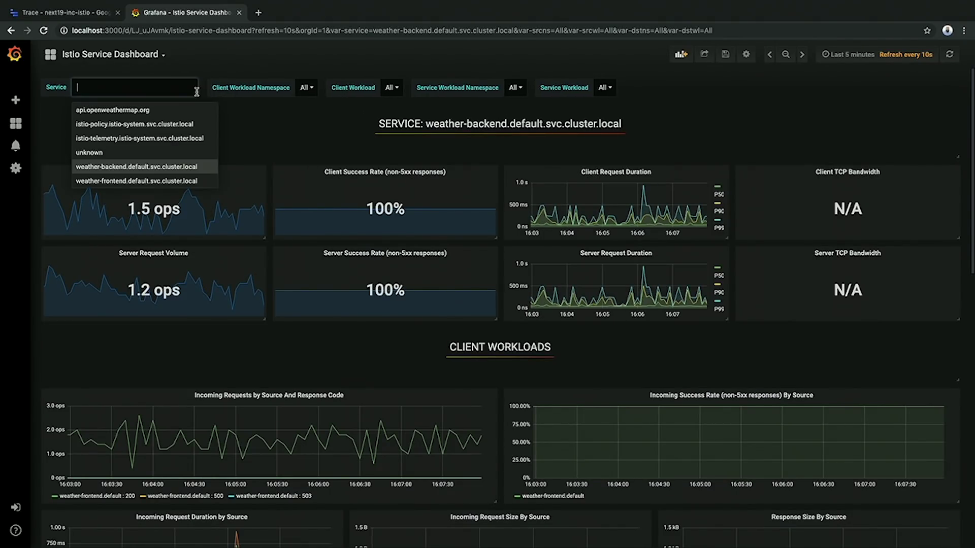
pyautogui.click(169, 180)
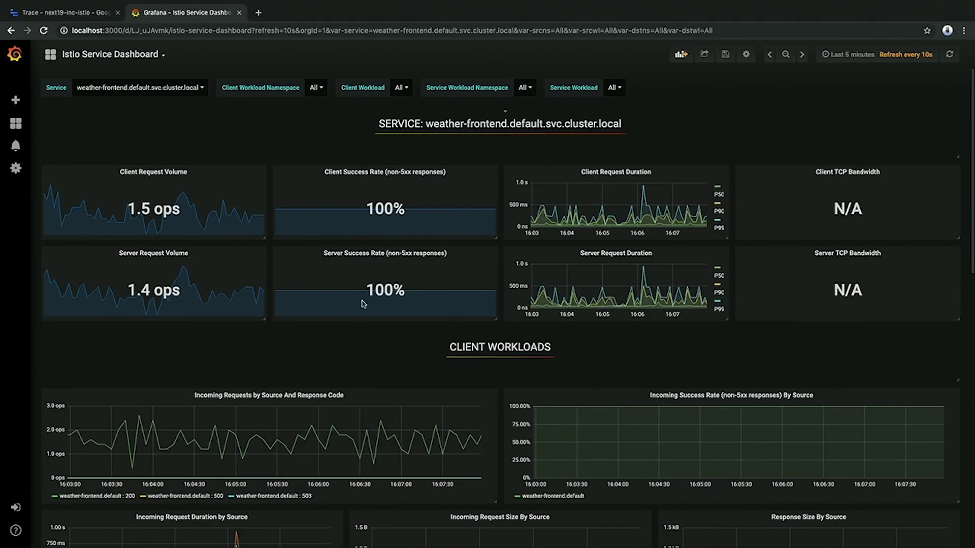
pyautogui.scroll(-3, 364, 307)
pyautogui.scroll(-8, 363, 306)
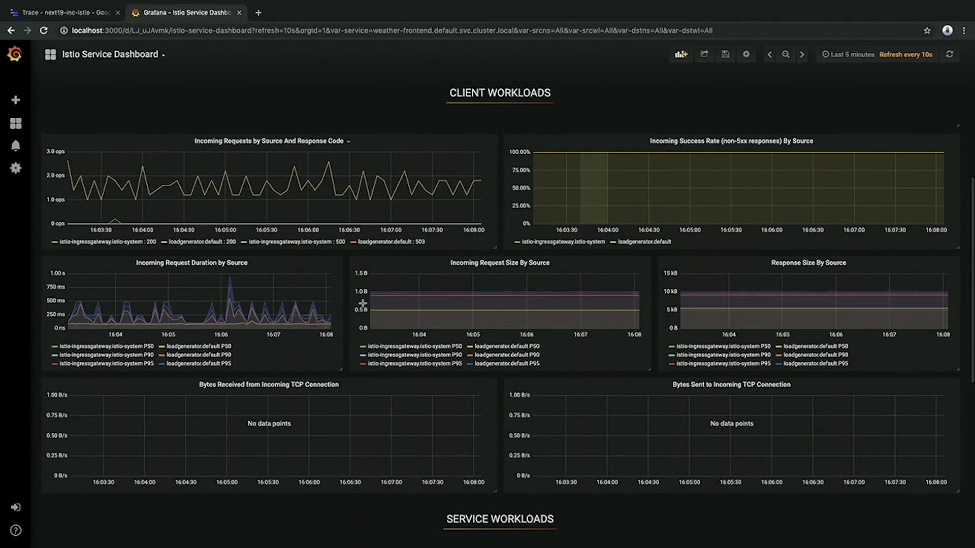
pyautogui.scroll(10, 363, 303)
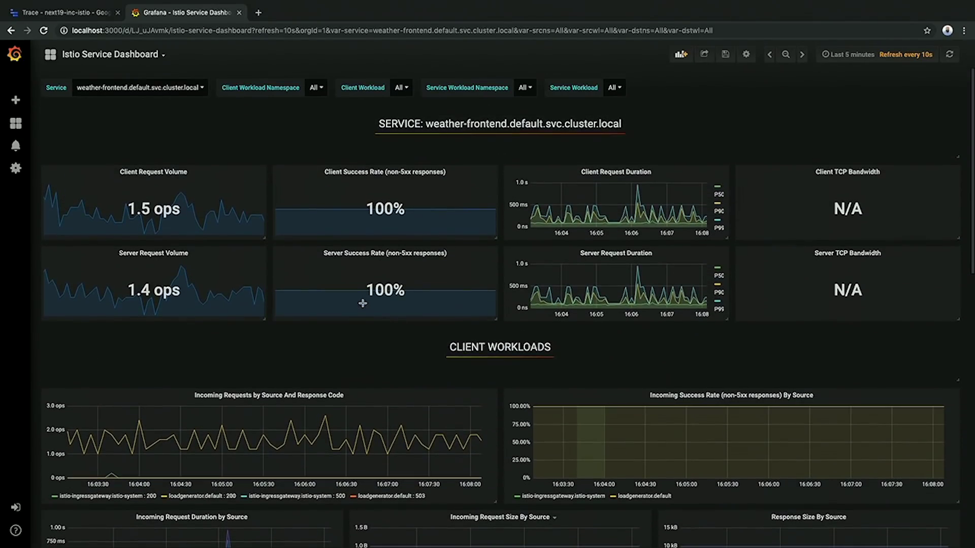
pyautogui.click(148, 57)
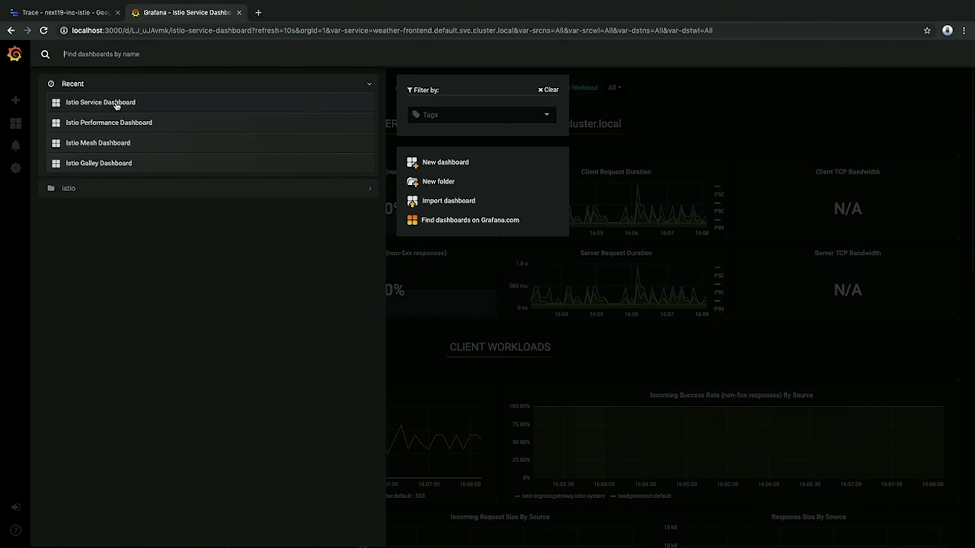
# - Open Istio Workload Dashboard from the istio folder, filtered to namespace default and workload weather-backend-multiple
pyautogui.click(76, 187)
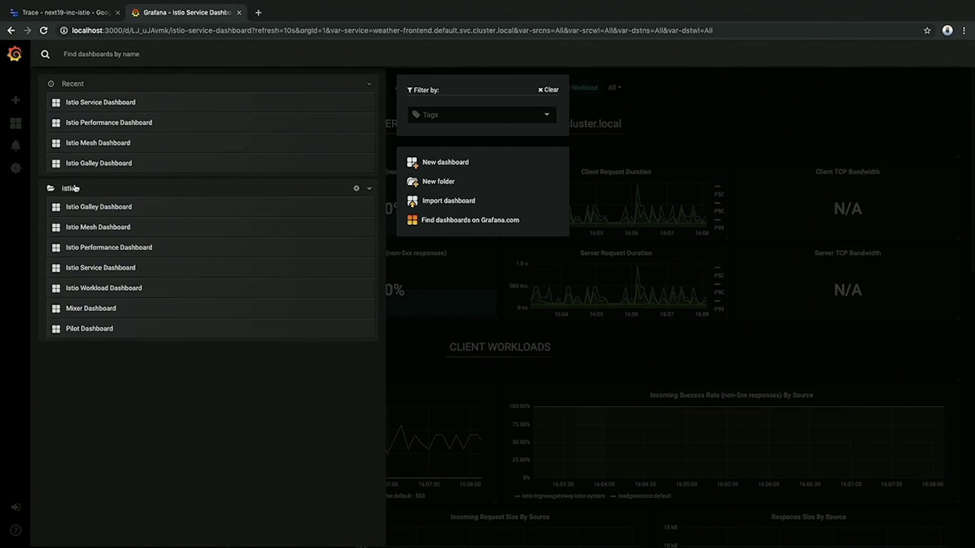
pyautogui.click(95, 287)
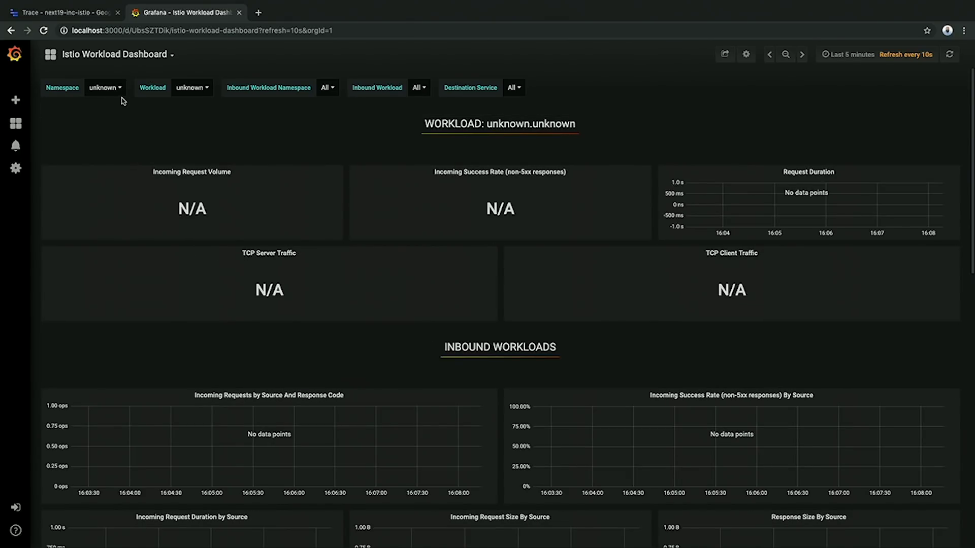
pyautogui.click(91, 89)
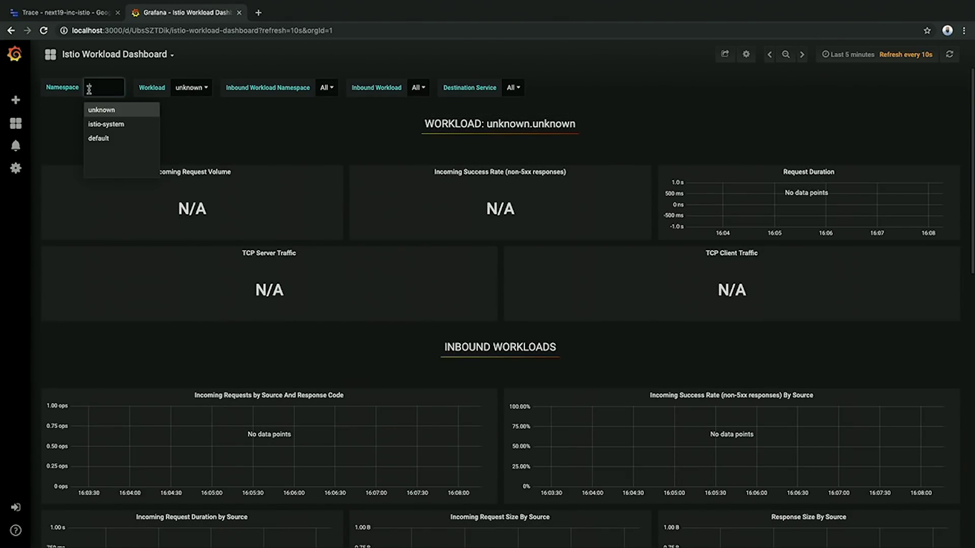
pyautogui.click(102, 138)
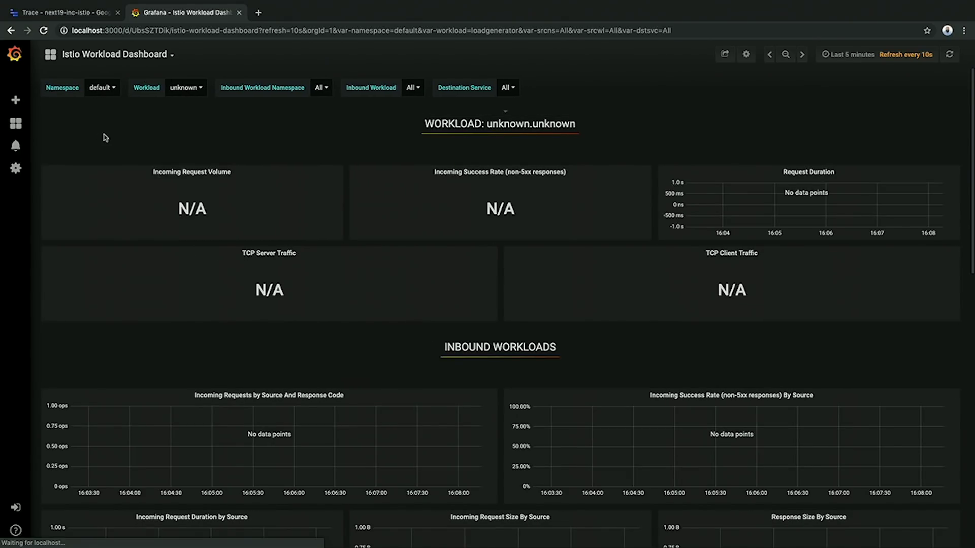
pyautogui.click(194, 90)
pyautogui.click(201, 124)
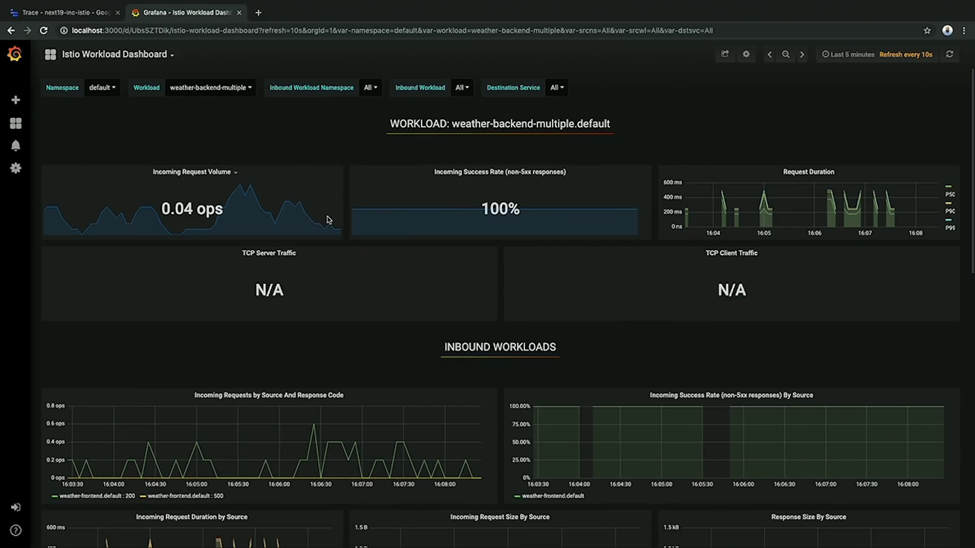
pyautogui.scroll(-4, 327, 217)
pyautogui.scroll(-2, 328, 217)
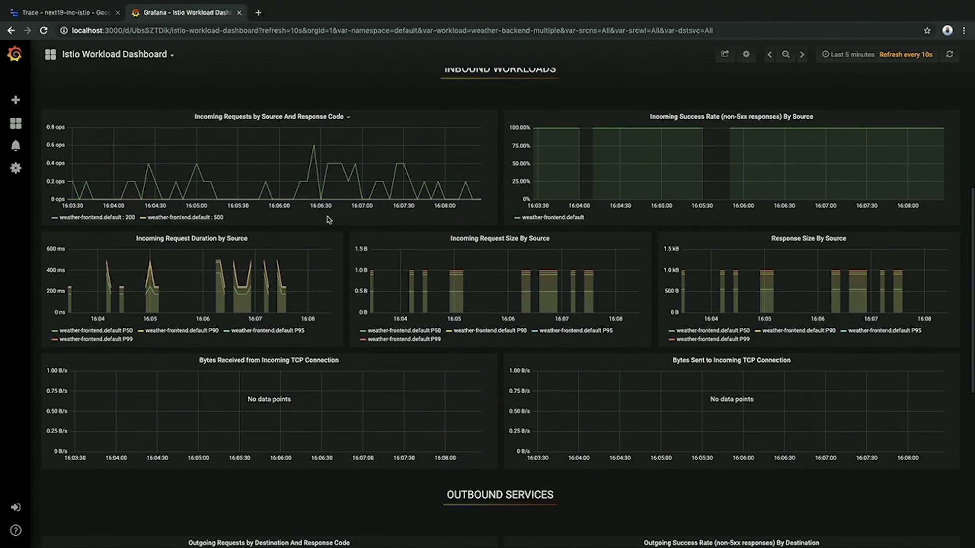
pyautogui.scroll(-1, 327, 216)
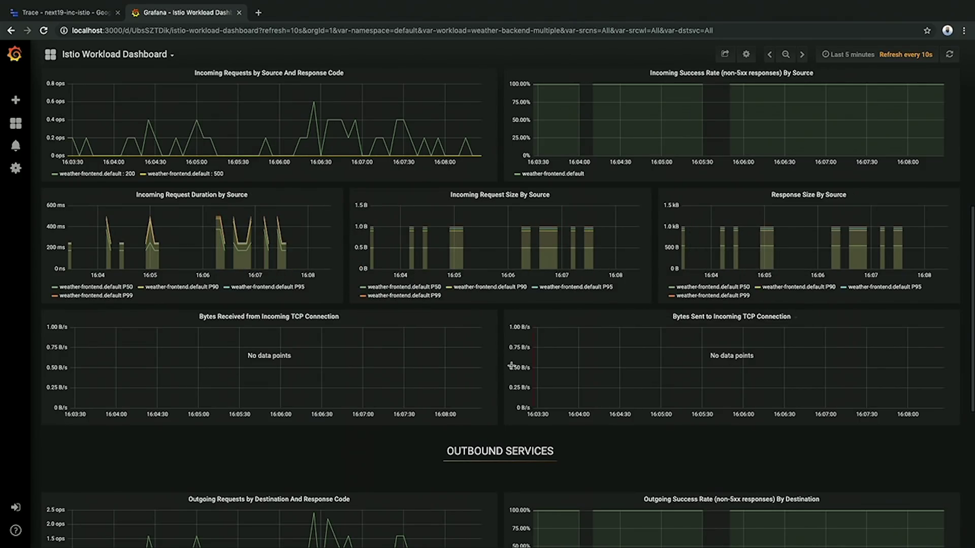
pyautogui.scroll(-6, 511, 366)
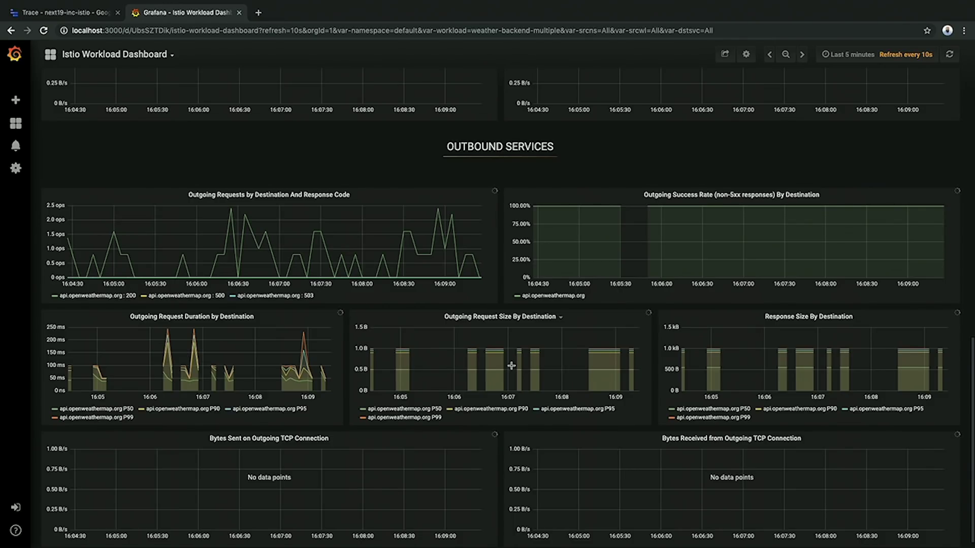
pyautogui.press('d')
pyautogui.press('k')
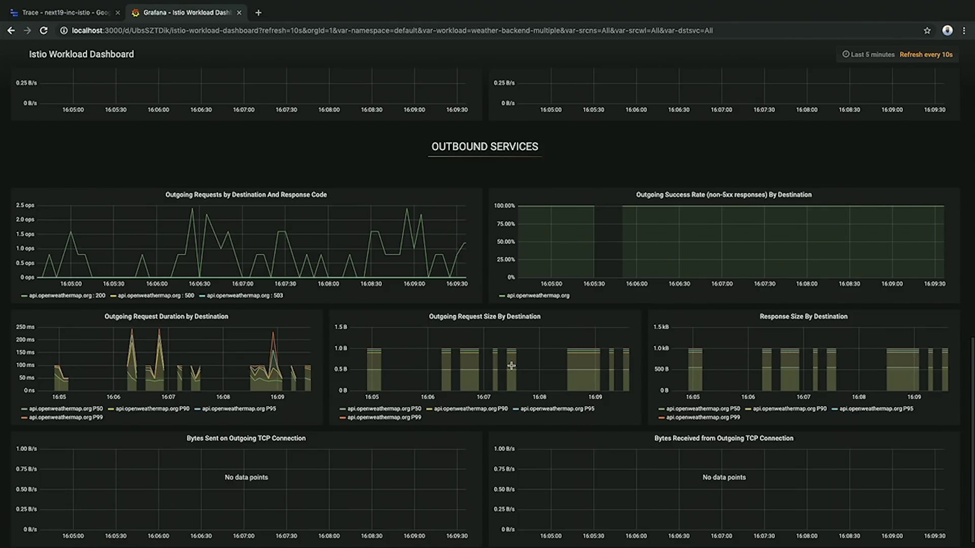
pyautogui.press('Escape')
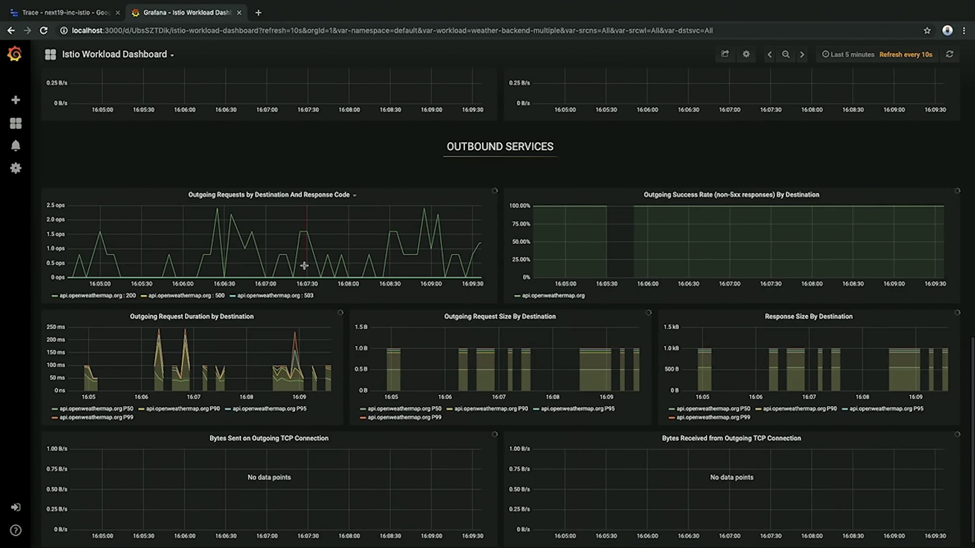